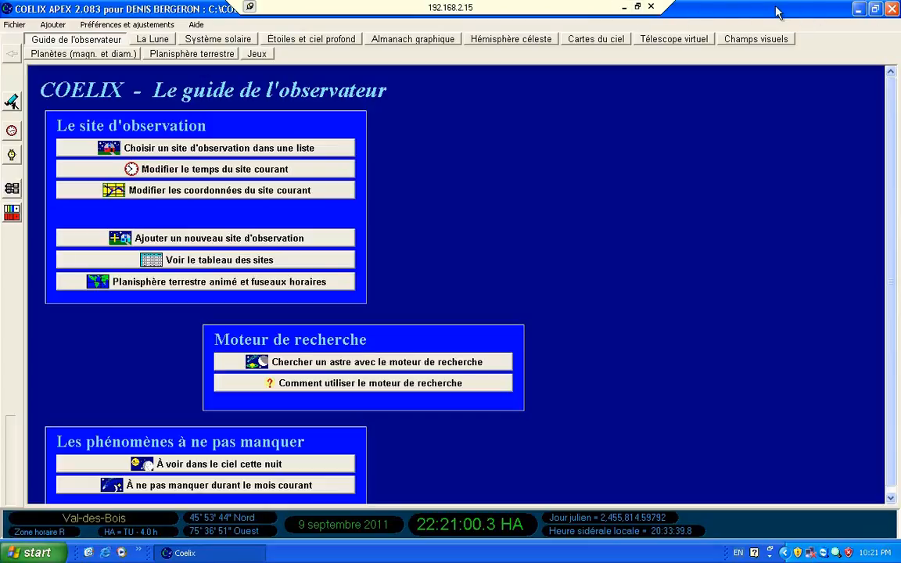
Step: Examine the COM port assignments under Ports (COM & LPT) in the Windows Device Manager, then close the system windows
{"action": "left_click", "coordinate": [861, 10]}
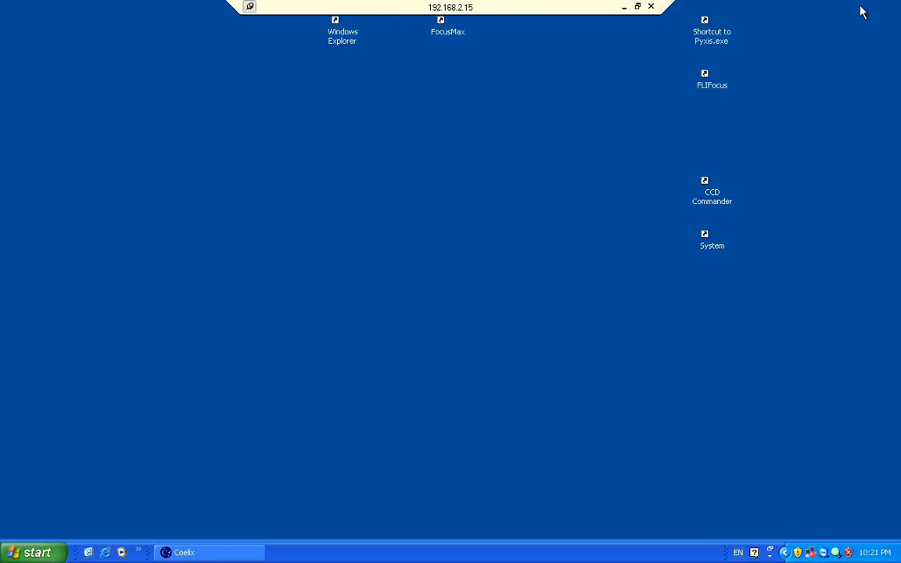
{"action": "left_click", "coordinate": [704, 234]}
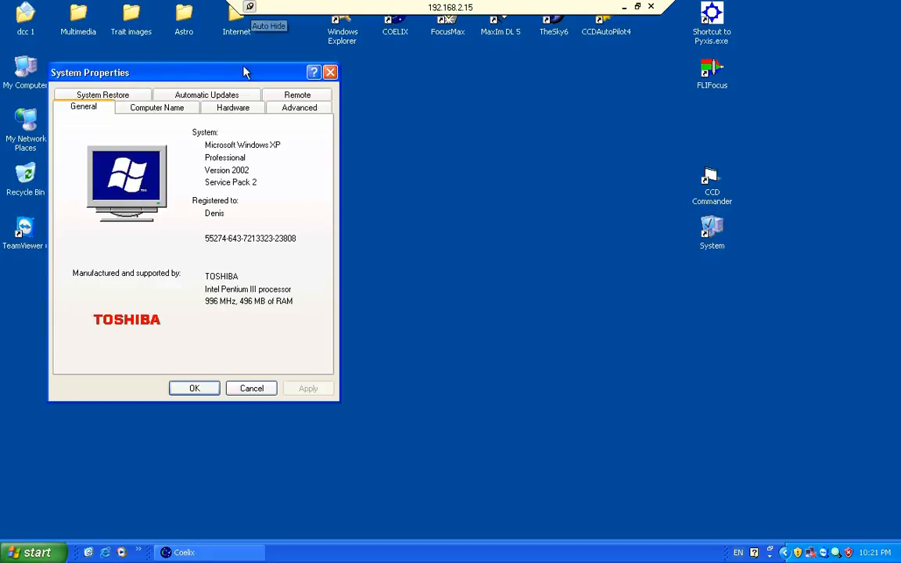
{"action": "left_click", "coordinate": [247, 113]}
{"action": "left_click", "coordinate": [254, 179]}
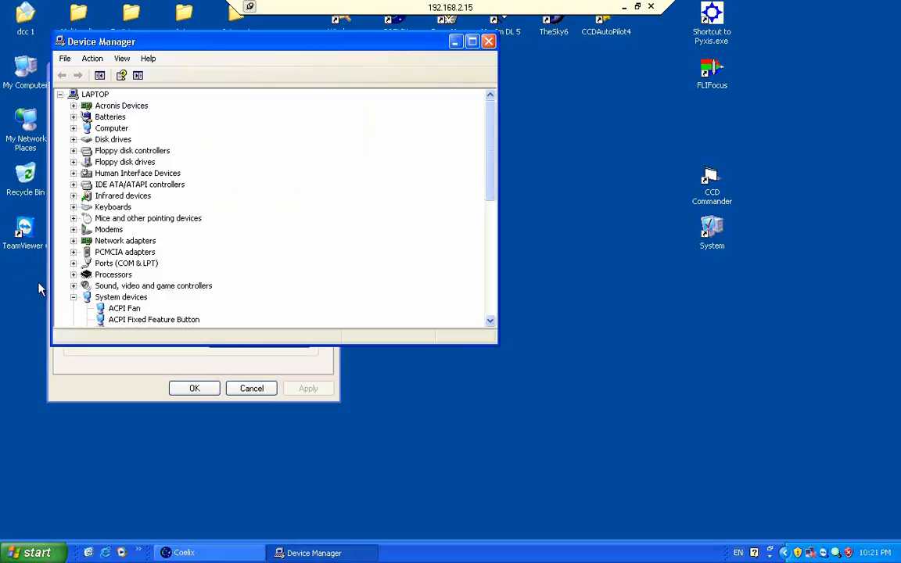
{"action": "left_click", "coordinate": [74, 264]}
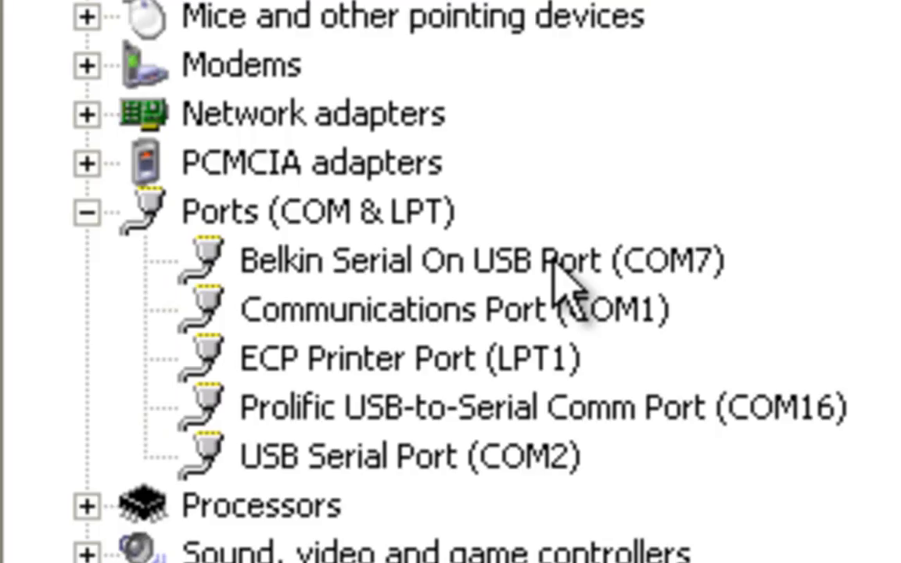
{"action": "left_click", "coordinate": [479, 270]}
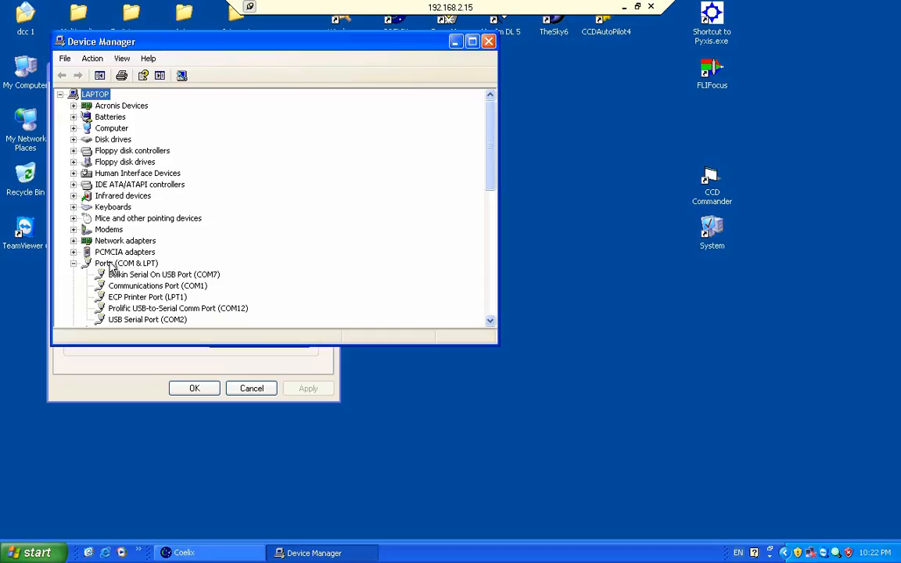
{"action": "left_click", "coordinate": [488, 42]}
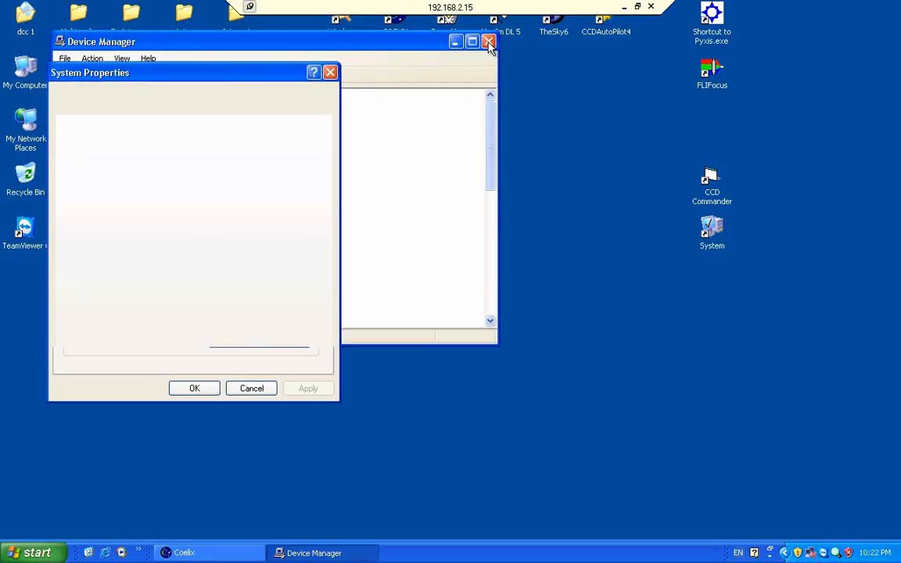
{"action": "left_click", "coordinate": [332, 73]}
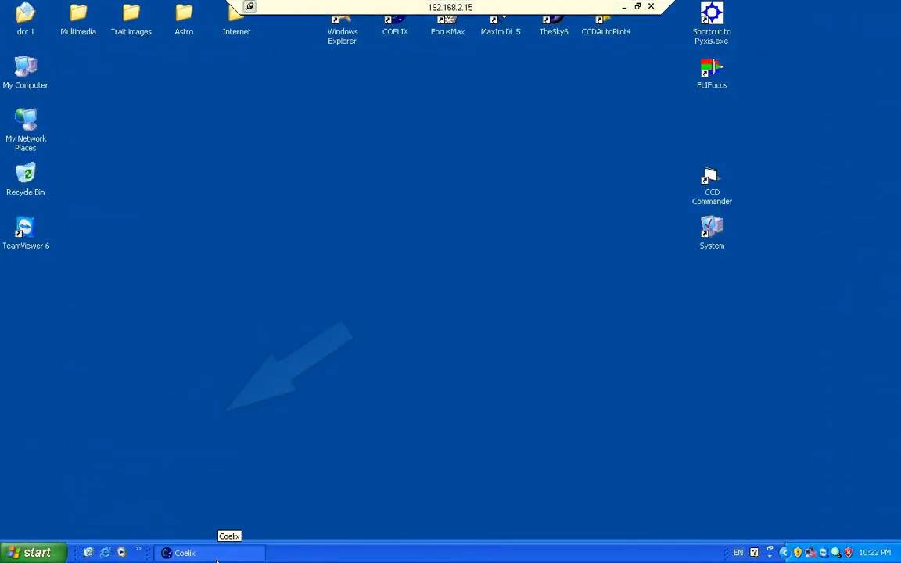
Step: Switch back to COELIX and open the POTH Hub properties from the ASCOM telescope chooser for telescope piloting
{"action": "left_click", "coordinate": [217, 557]}
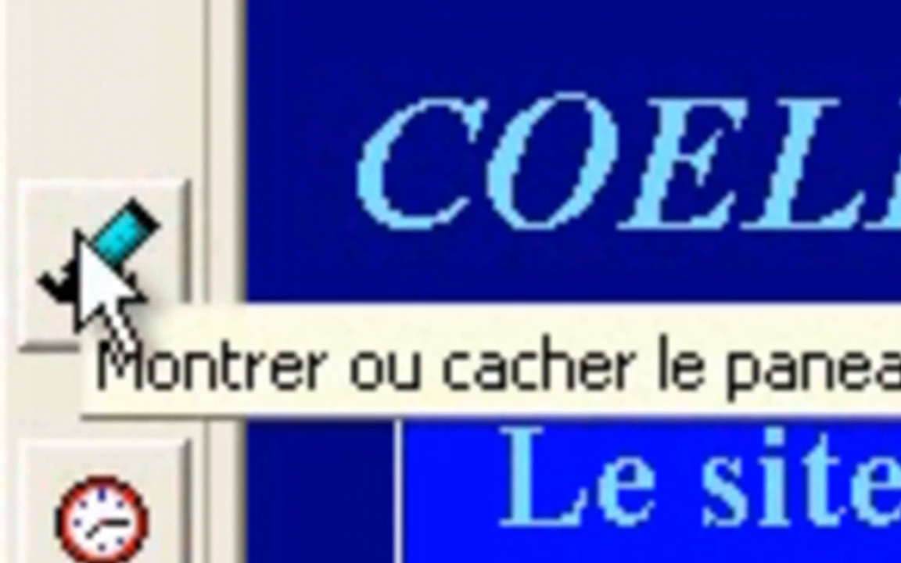
{"action": "left_click", "coordinate": [80, 234]}
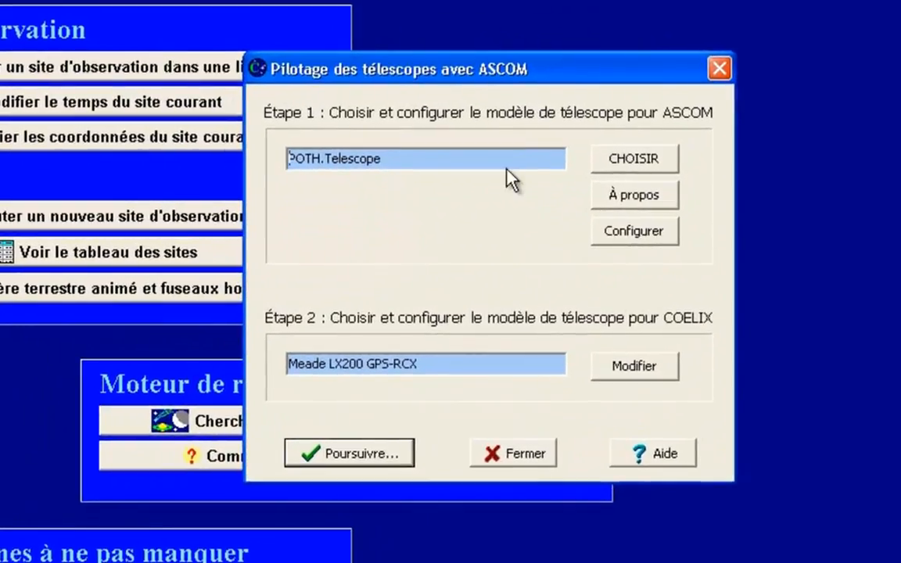
{"action": "left_click", "coordinate": [619, 159]}
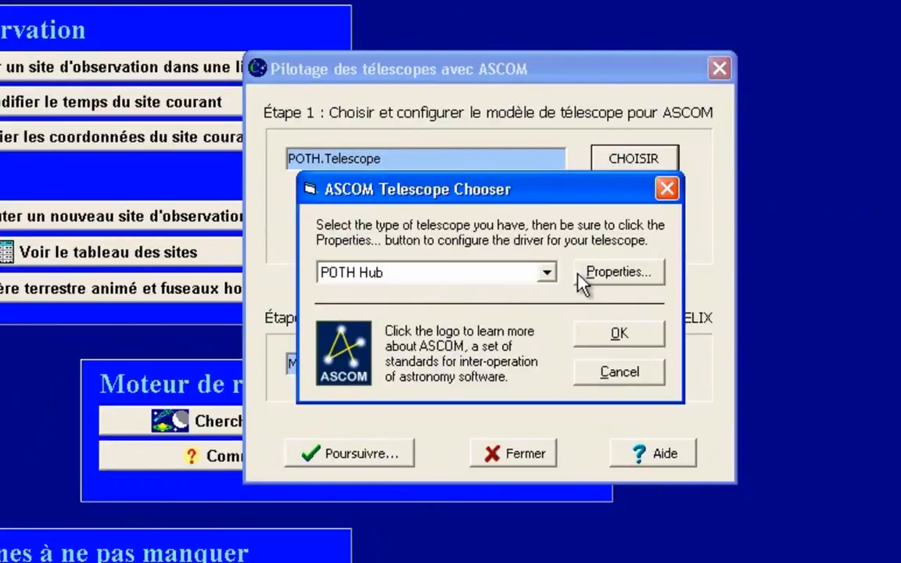
{"action": "left_click_drag", "start_coordinate": [569, 205], "coordinate": [577, 345]}
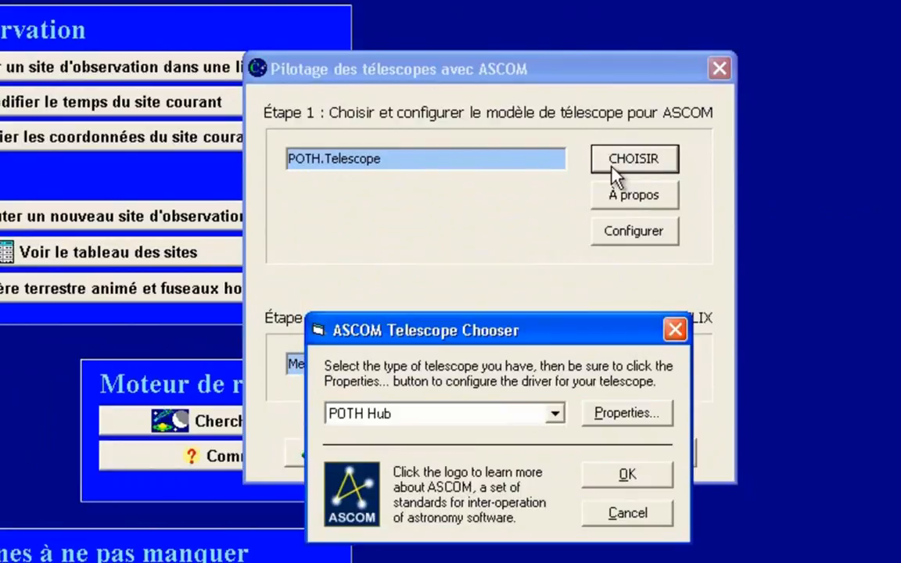
{"action": "left_click", "coordinate": [597, 424]}
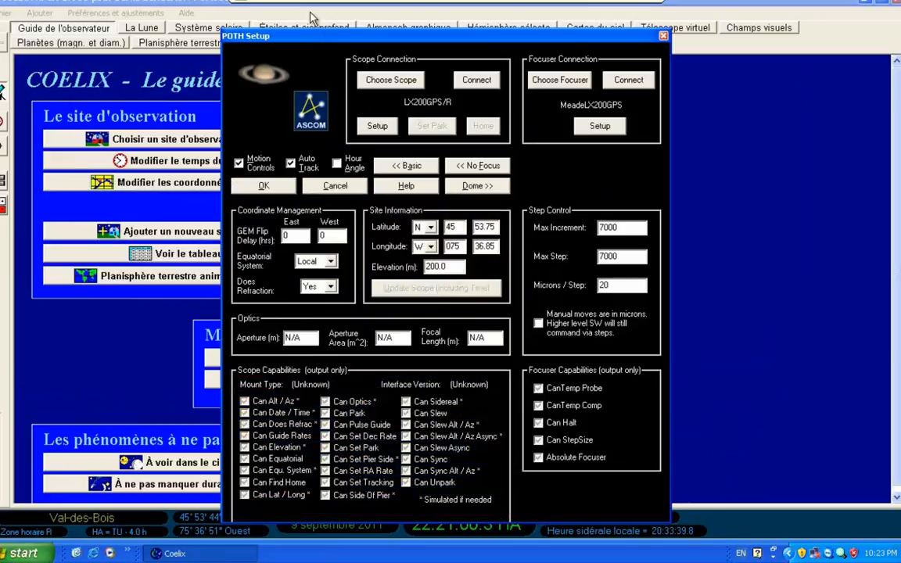
Step: Choose Meade LX200GPS/R as the scope in the POTH Setup
{"action": "left_click", "coordinate": [383, 82]}
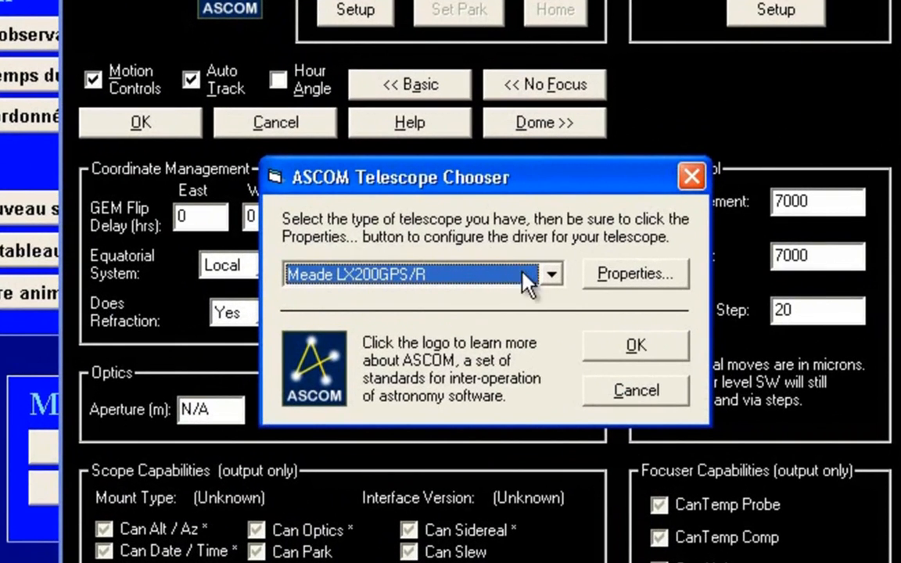
{"action": "left_click", "coordinate": [551, 275]}
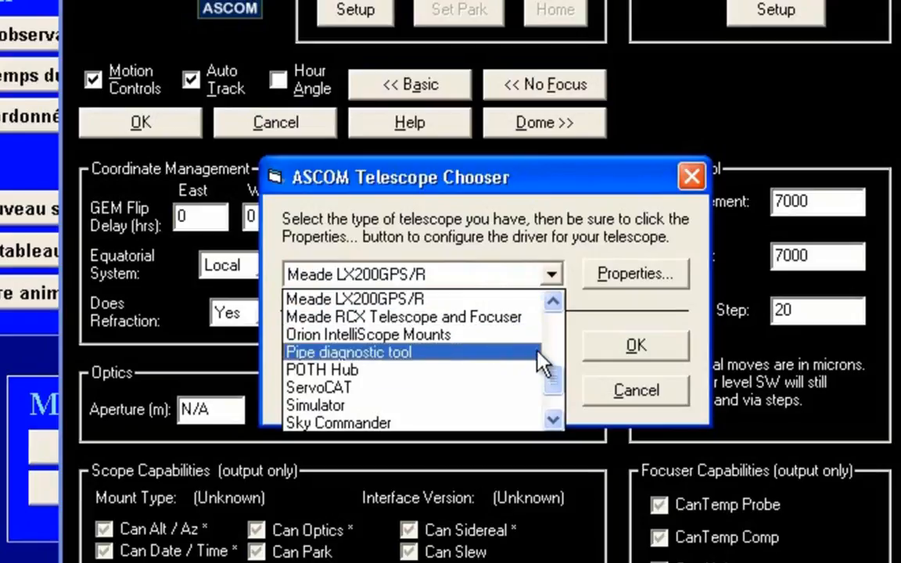
{"action": "left_click_drag", "start_coordinate": [555, 381], "coordinate": [557, 335]}
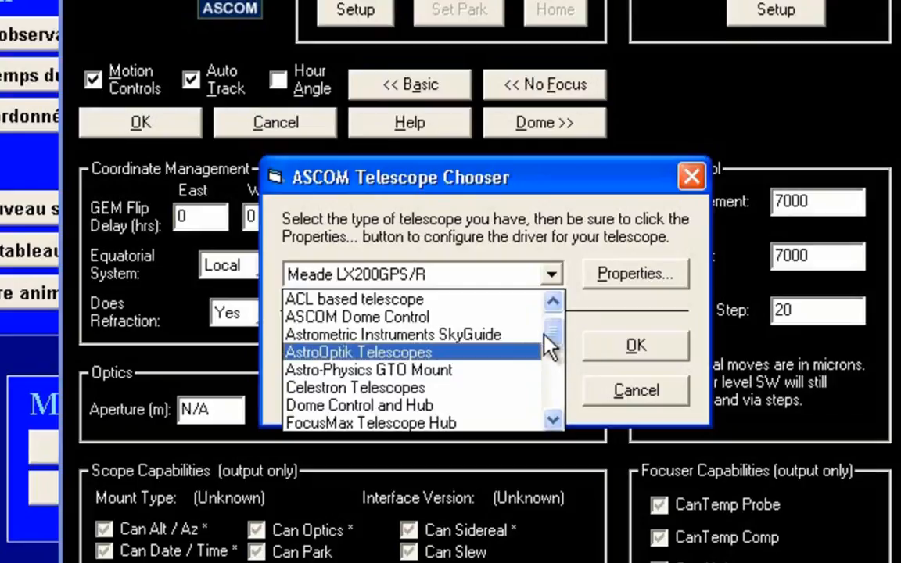
{"action": "left_click_drag", "start_coordinate": [554, 334], "coordinate": [552, 358]}
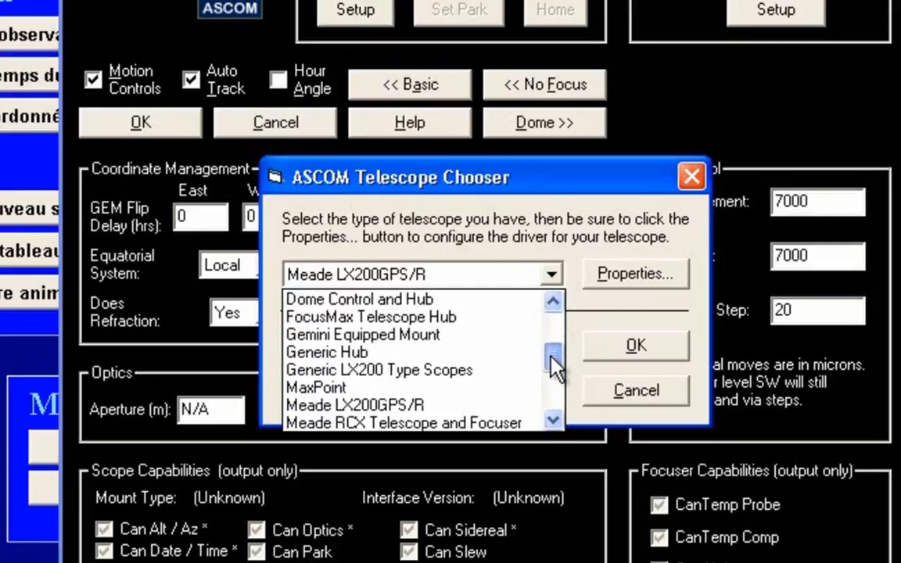
{"action": "left_click", "coordinate": [403, 408]}
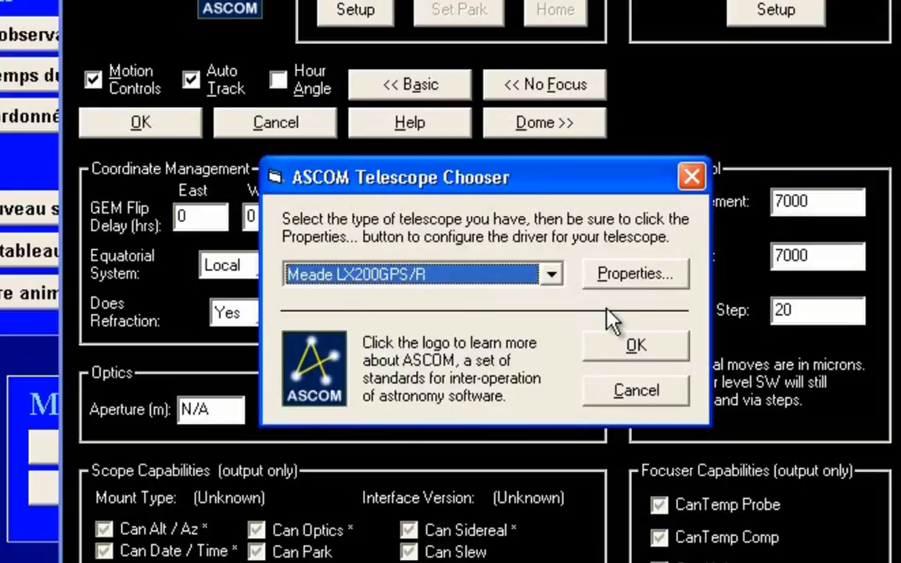
{"action": "left_click", "coordinate": [624, 279]}
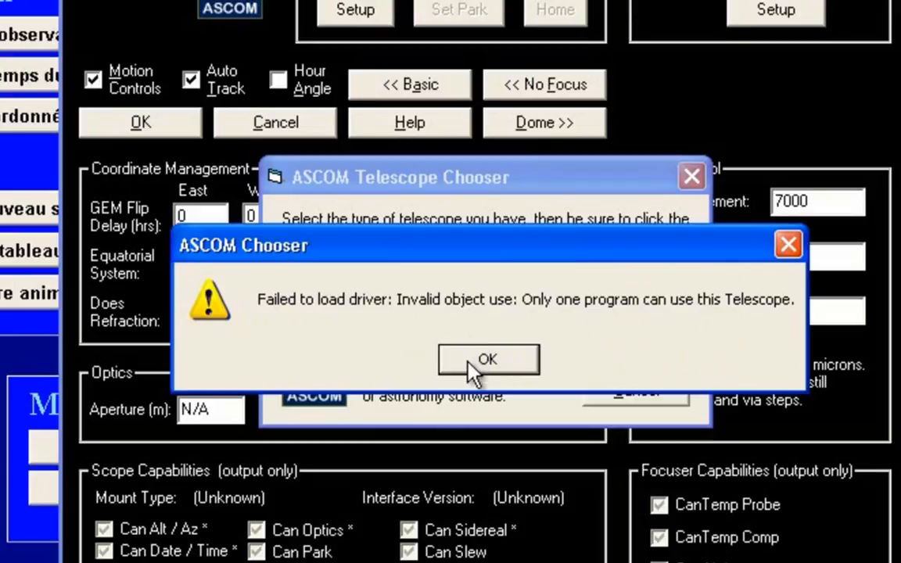
{"action": "left_click", "coordinate": [477, 361]}
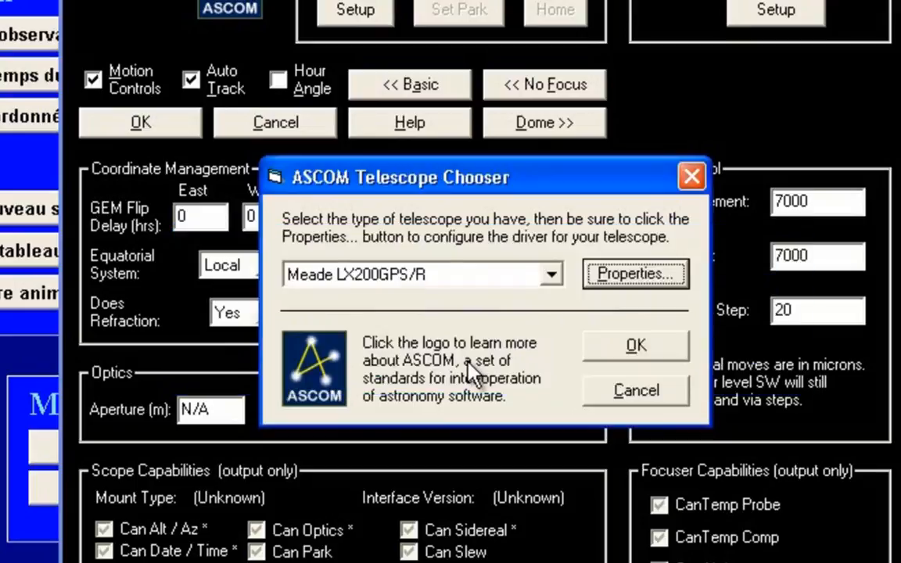
{"action": "left_click", "coordinate": [614, 356]}
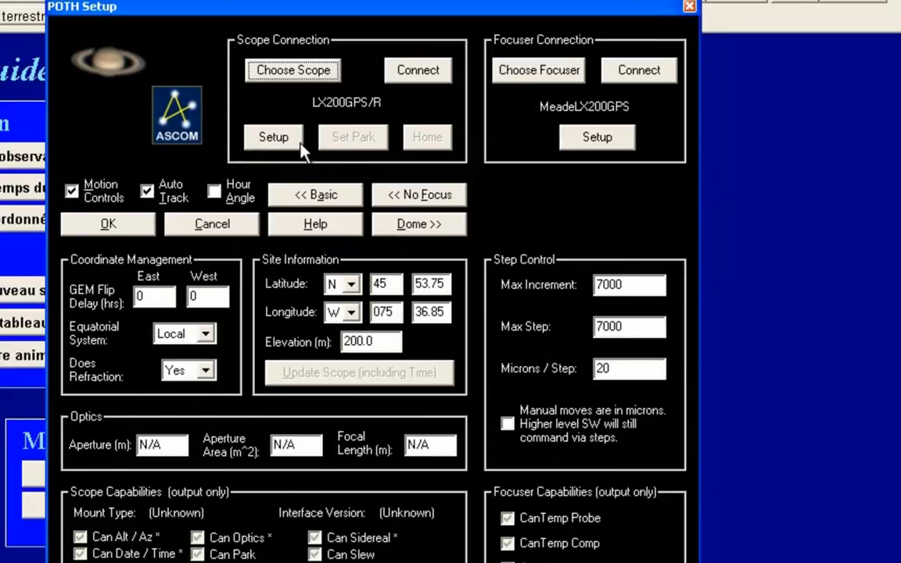
Step: Accept the LX200GPS/R driver setup with AutoTrack On Connect enabled, and confirm the POTH Hub as the ASCOM telescope
{"action": "left_click", "coordinate": [297, 145]}
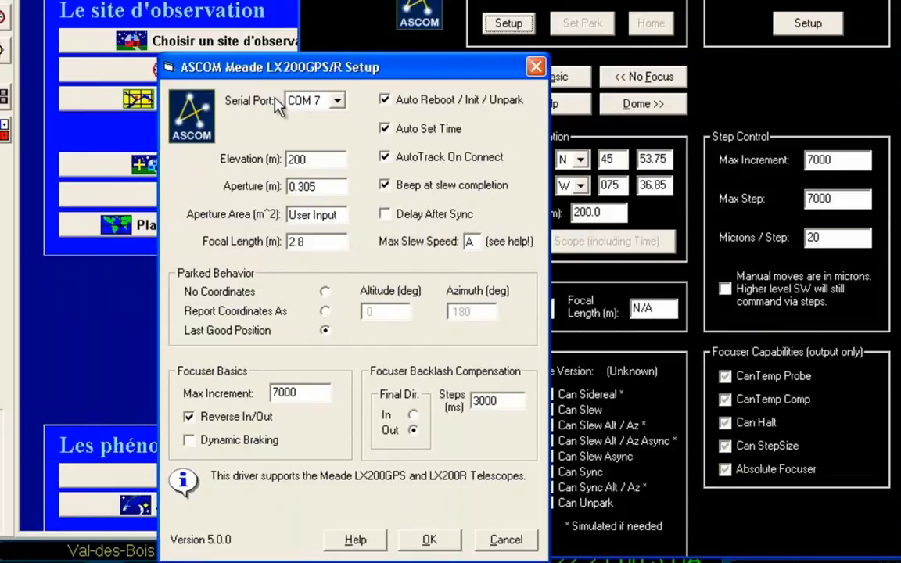
{"action": "left_click", "coordinate": [384, 158]}
{"action": "left_click", "coordinate": [384, 157]}
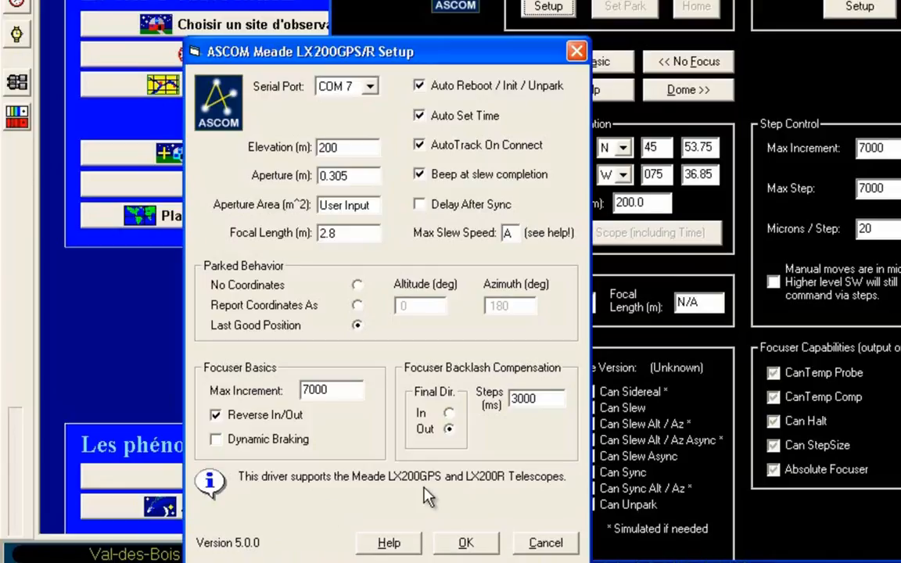
{"action": "left_click", "coordinate": [458, 547]}
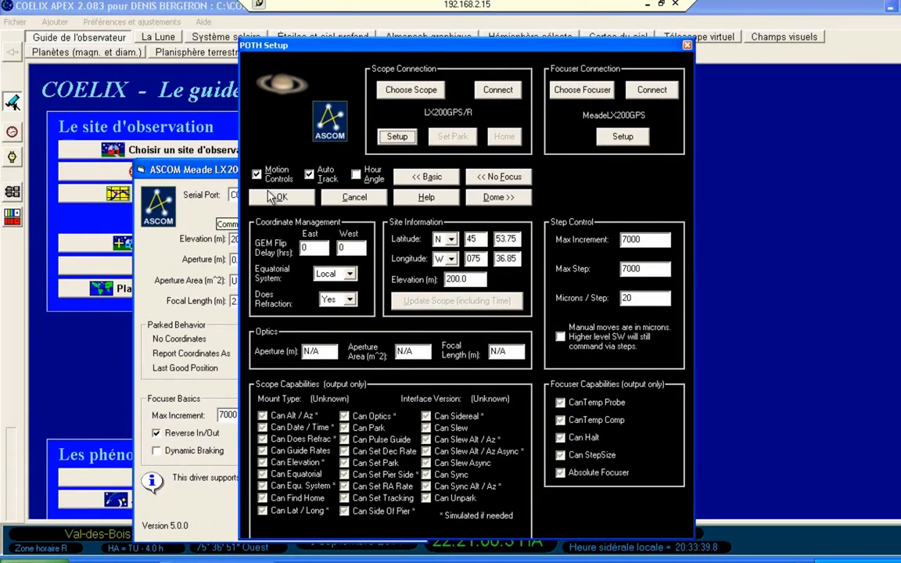
{"action": "left_click", "coordinate": [219, 179]}
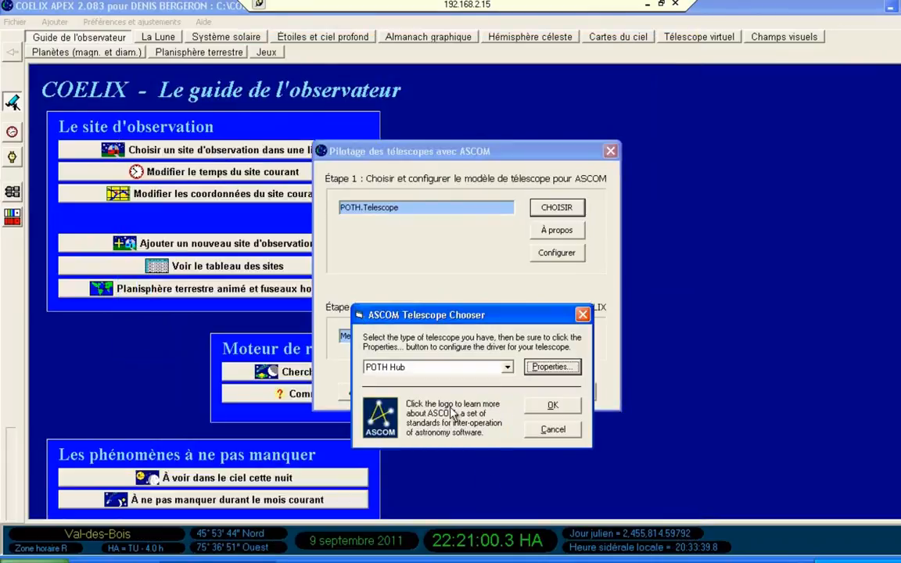
{"action": "left_click", "coordinate": [547, 410]}
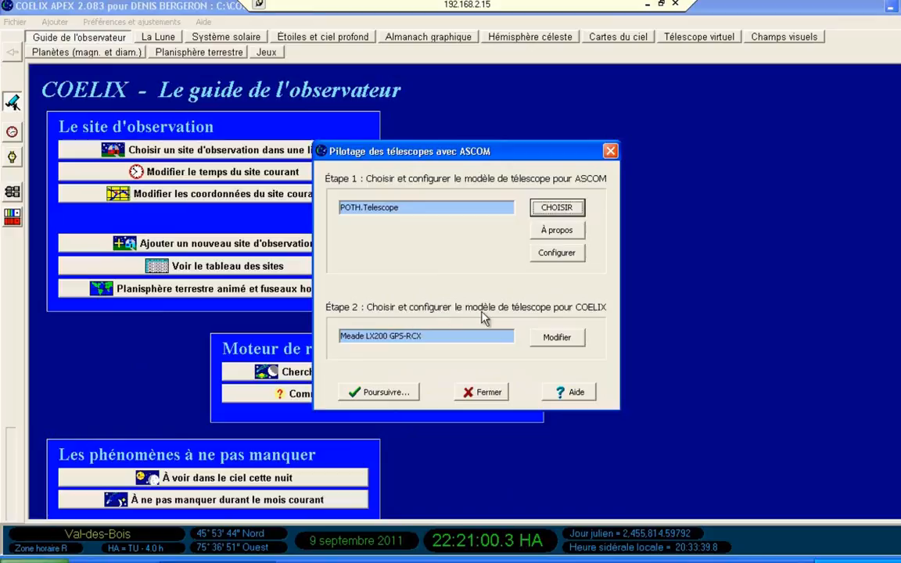
Step: Review the predefined telescope model and the movement limits in the POTH.Telescope complementary configuration for Coelix
{"action": "left_click", "coordinate": [553, 342]}
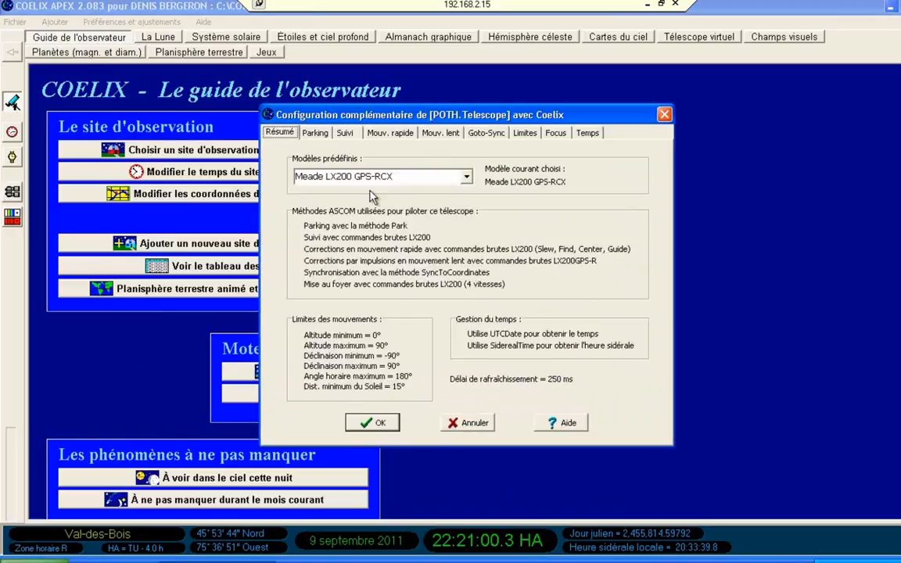
{"action": "left_click", "coordinate": [467, 179]}
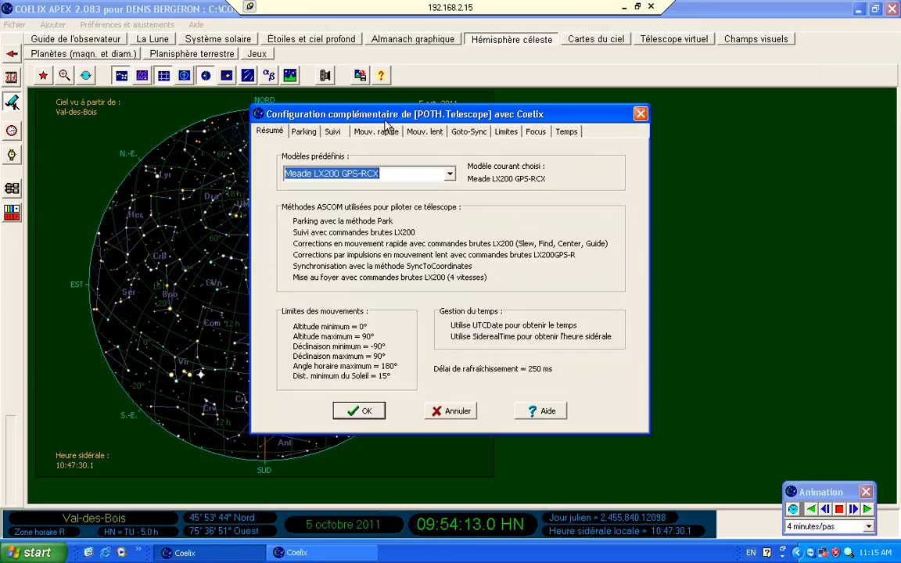
{"action": "left_click", "coordinate": [504, 133]}
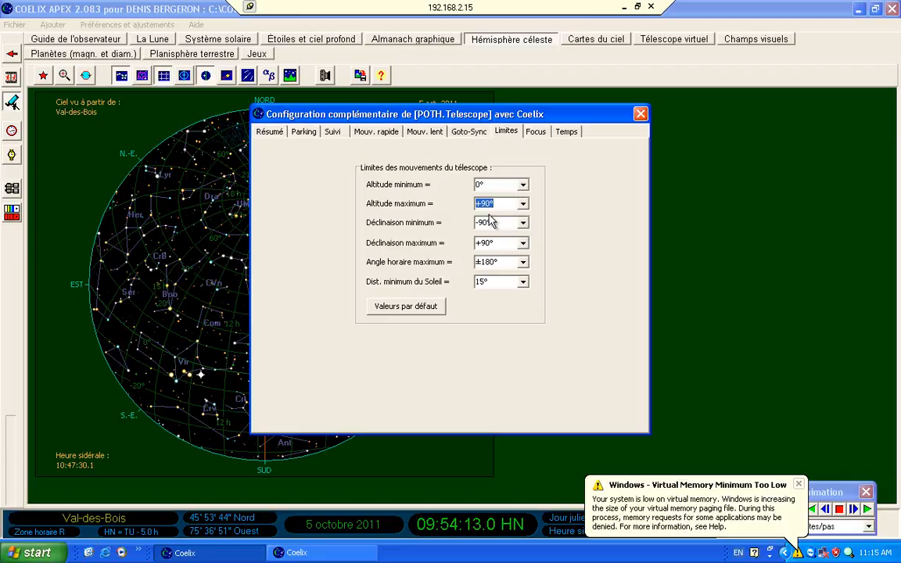
{"action": "left_click", "coordinate": [640, 115]}
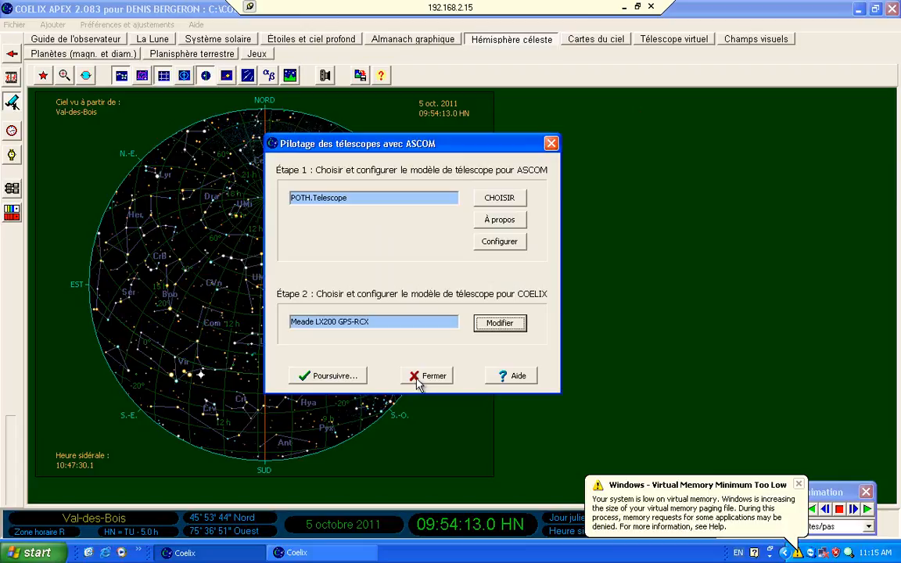
Step: Proceed to the COELIX piloting panel, connect the telescope and acknowledge the driver's firmware warning
{"action": "left_click", "coordinate": [307, 377]}
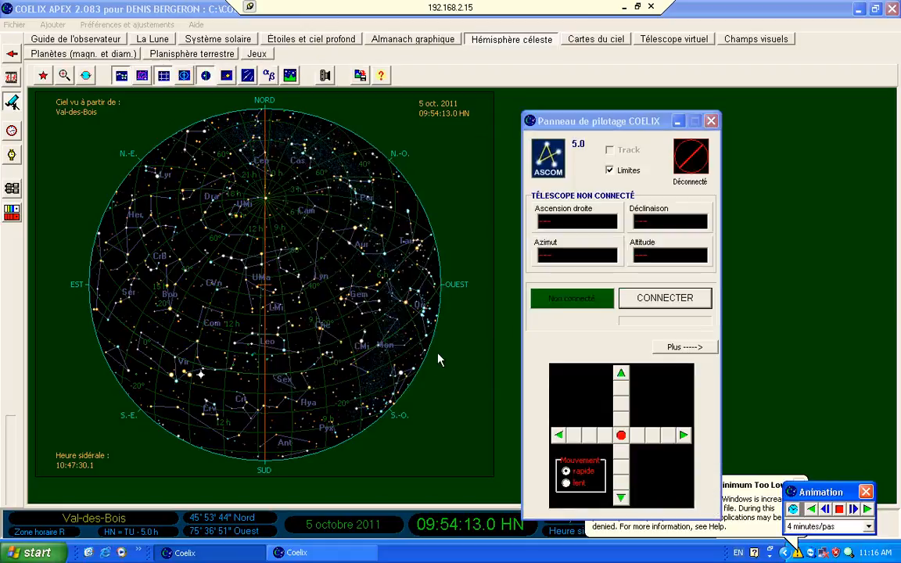
{"action": "left_click", "coordinate": [636, 297]}
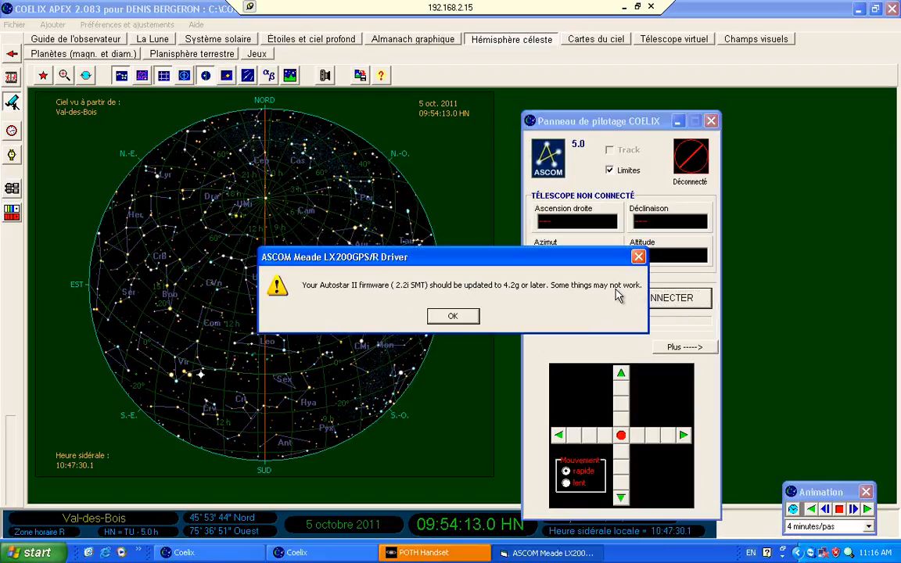
{"action": "left_click", "coordinate": [452, 317]}
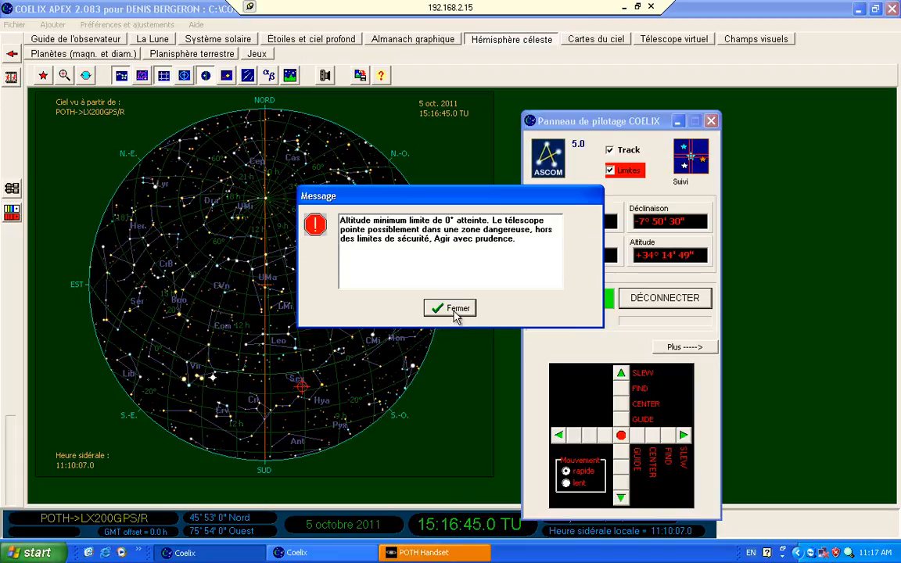
Step: Dismiss the altitude limit message and disable Limites on the piloting panel, leaving Track enabled
{"action": "left_click", "coordinate": [456, 310]}
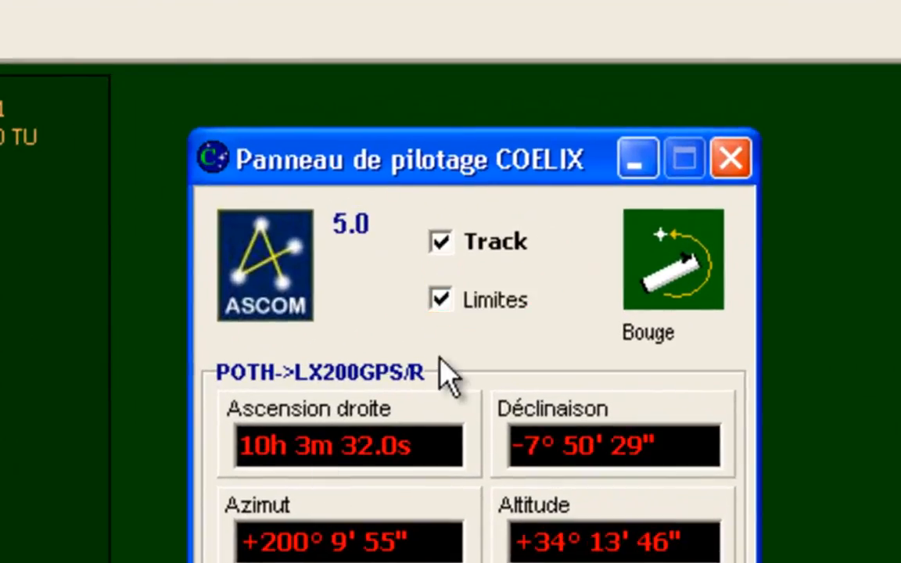
{"action": "left_click", "coordinate": [442, 313]}
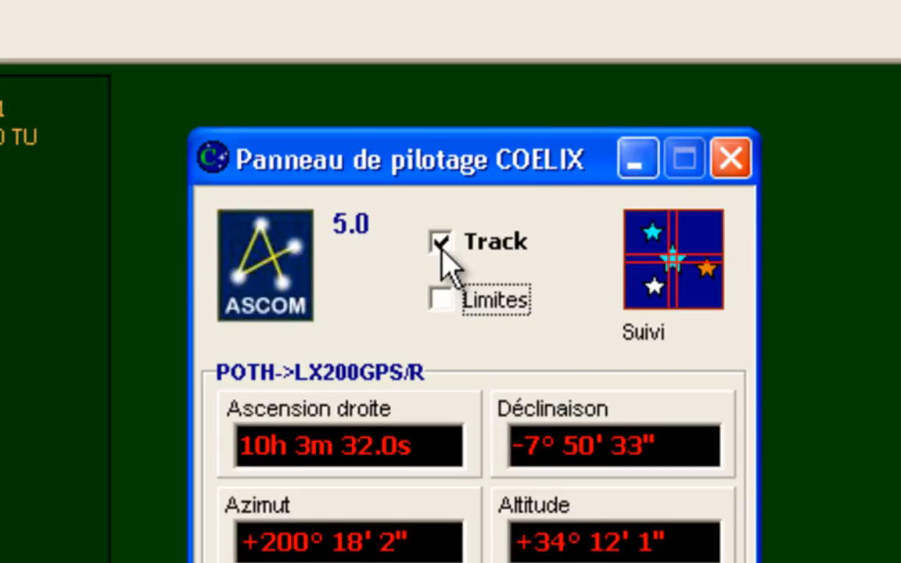
{"action": "left_click", "coordinate": [441, 244]}
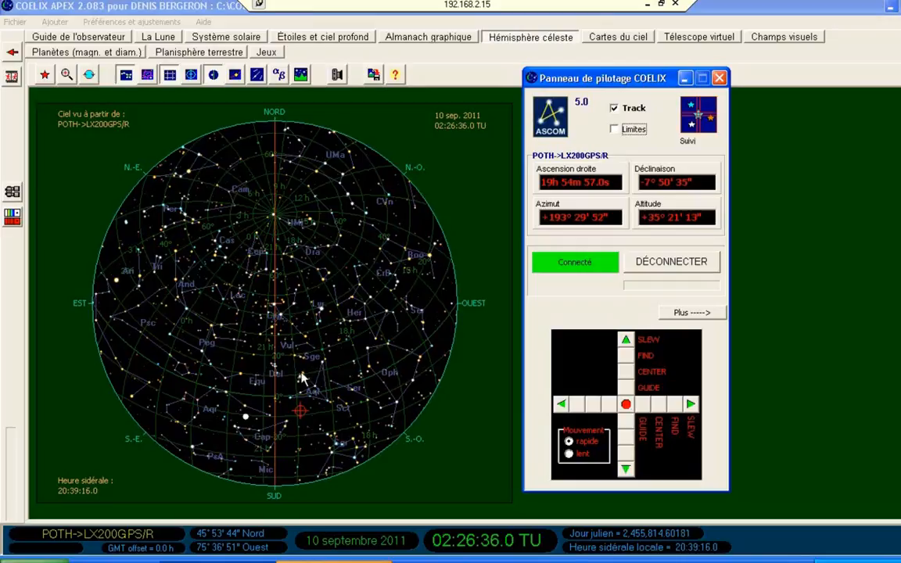
Step: Select the star Altaïr on the celestial hemisphere chart and send the telescope to it with GO TO
{"action": "left_click", "coordinate": [302, 379]}
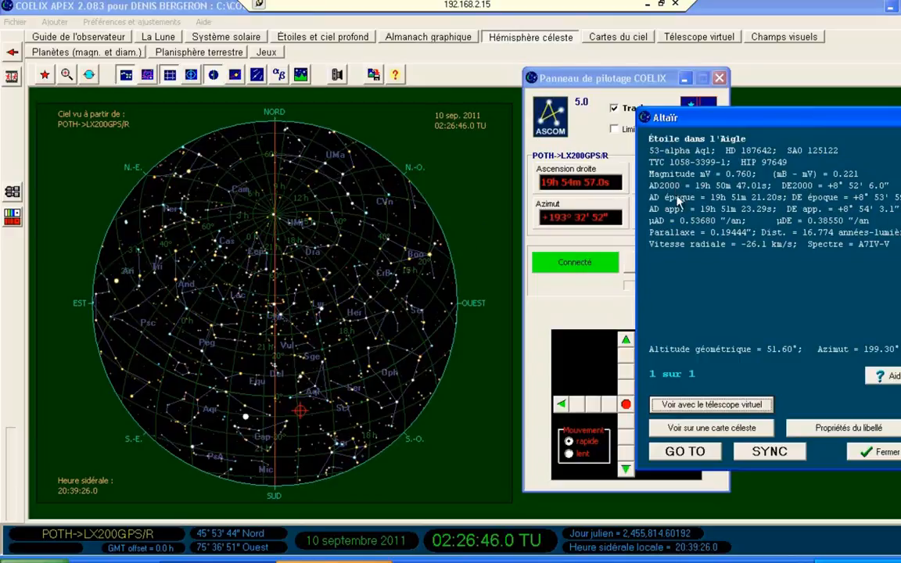
{"action": "left_click", "coordinate": [685, 453]}
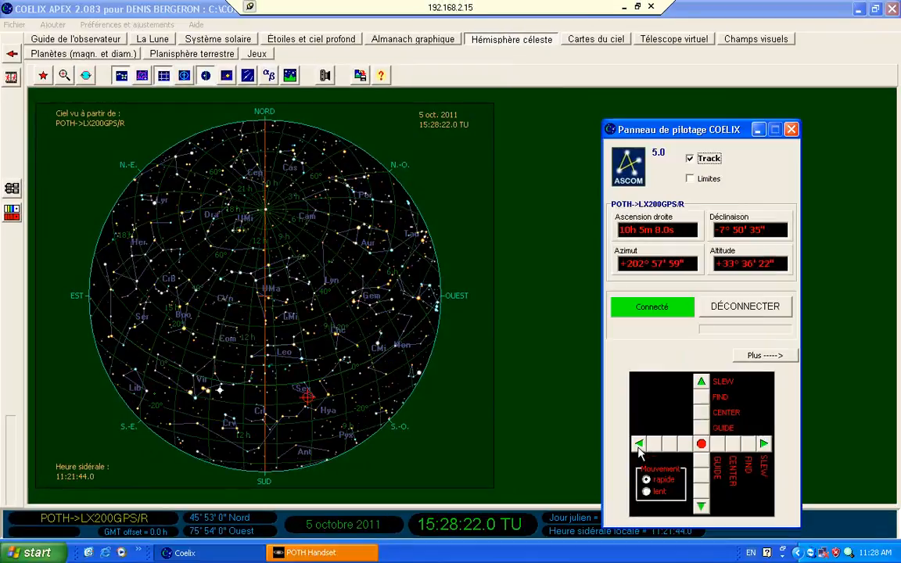
Step: Move the telescope west and back east at SLEW speed with the piloting panel's direction controls
{"action": "left_click", "coordinate": [639, 445]}
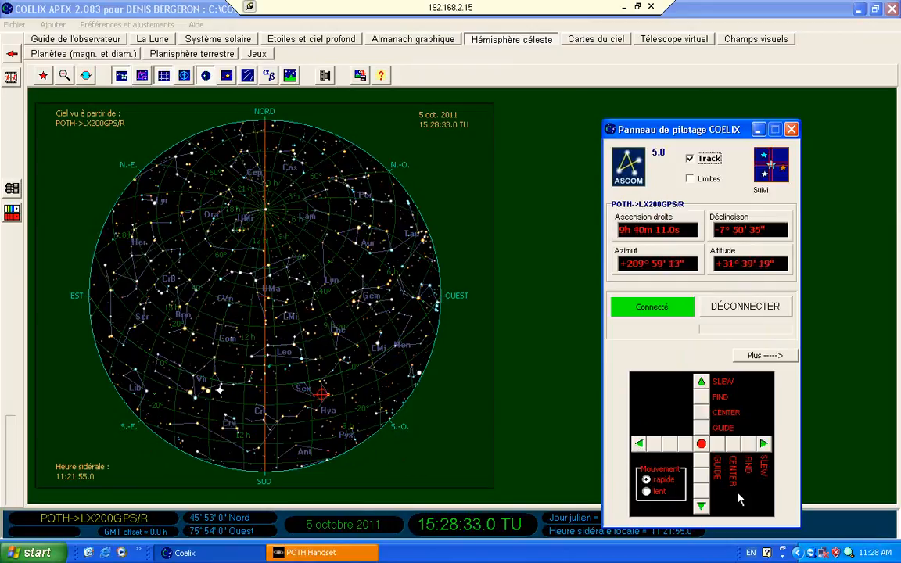
{"action": "left_click", "coordinate": [765, 446]}
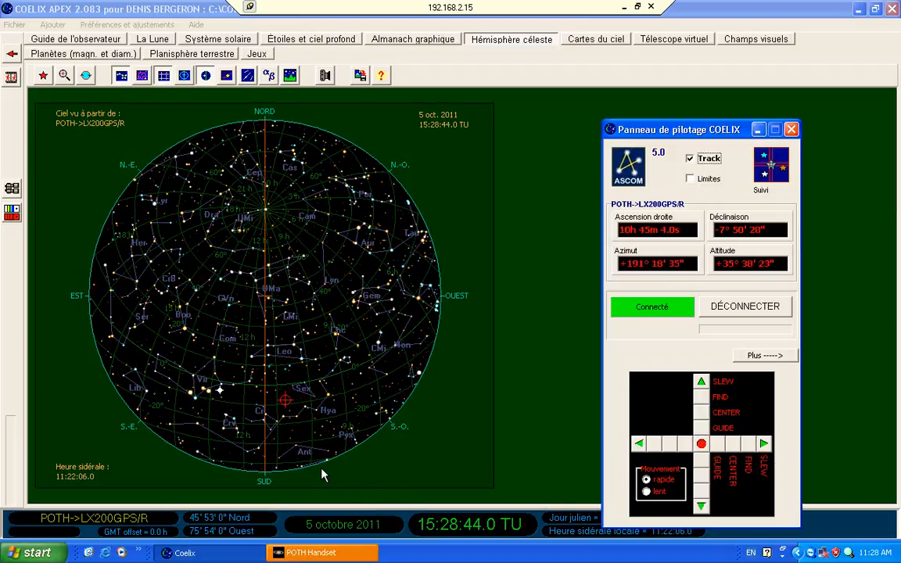
{"action": "left_click", "coordinate": [250, 389]}
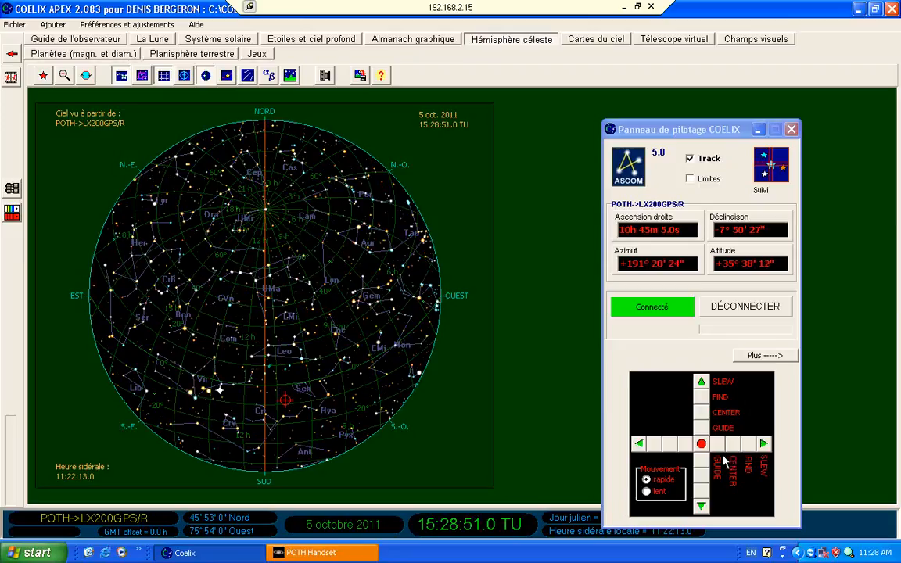
Step: Nudge the telescope east at FIND speed, and move it west at SLEW speed from the piloting panel
{"action": "left_click", "coordinate": [748, 449]}
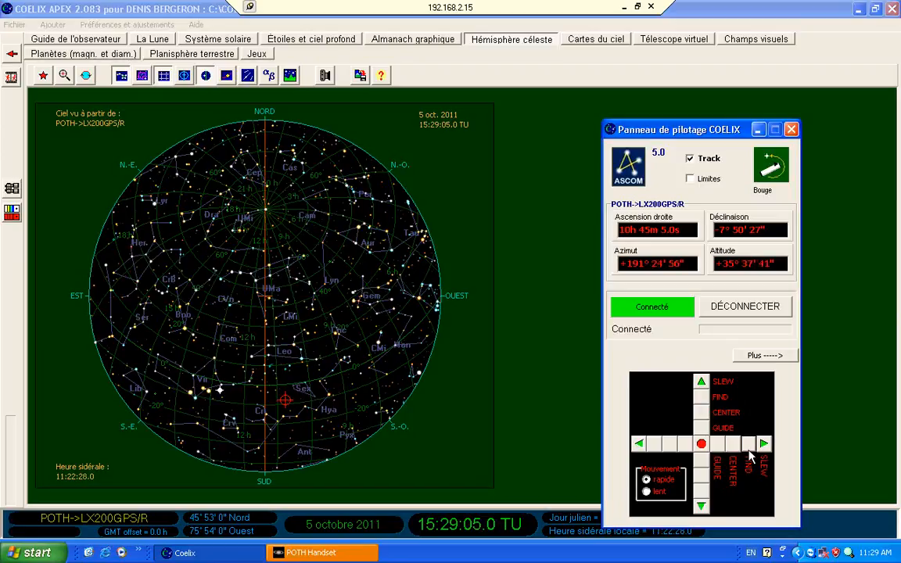
{"action": "left_click", "coordinate": [749, 452]}
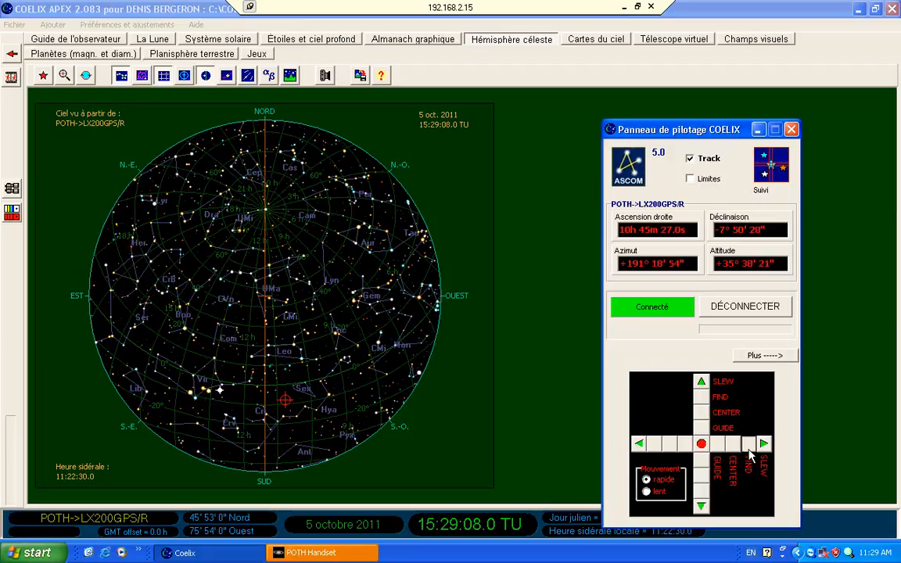
{"action": "left_click", "coordinate": [749, 452]}
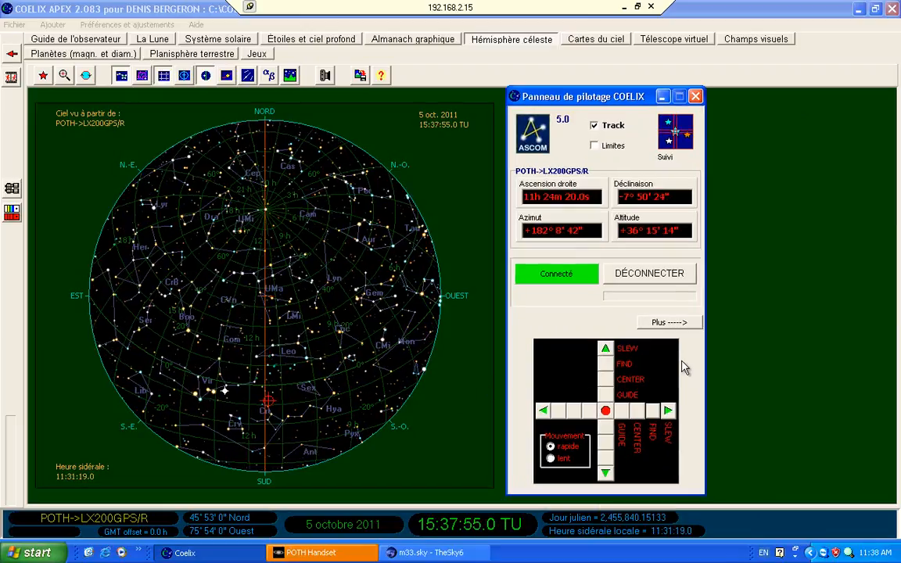
{"action": "left_click", "coordinate": [547, 411]}
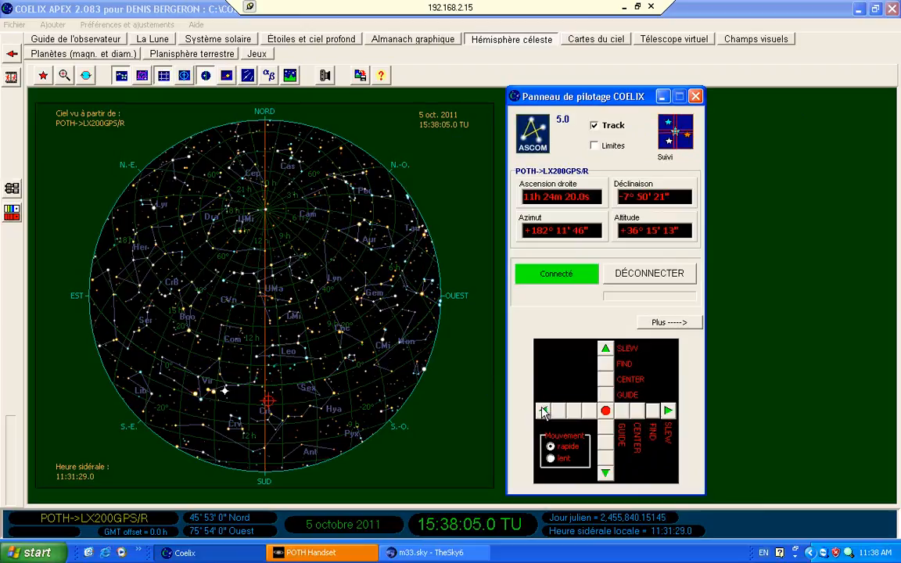
{"action": "left_click", "coordinate": [544, 411]}
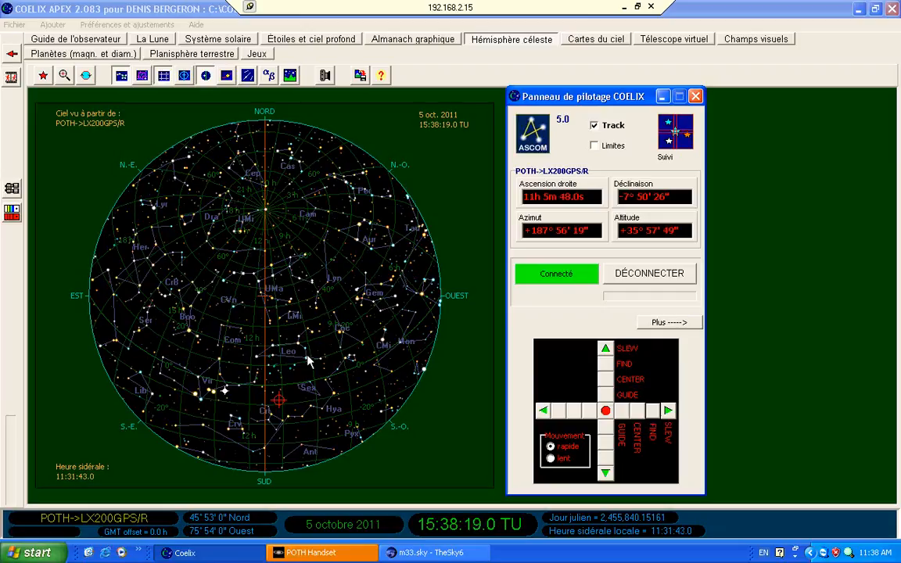
Step: Switch to TheSky6 and choose Telescope API as the control system in its telescope setup
{"action": "left_click", "coordinate": [420, 555]}
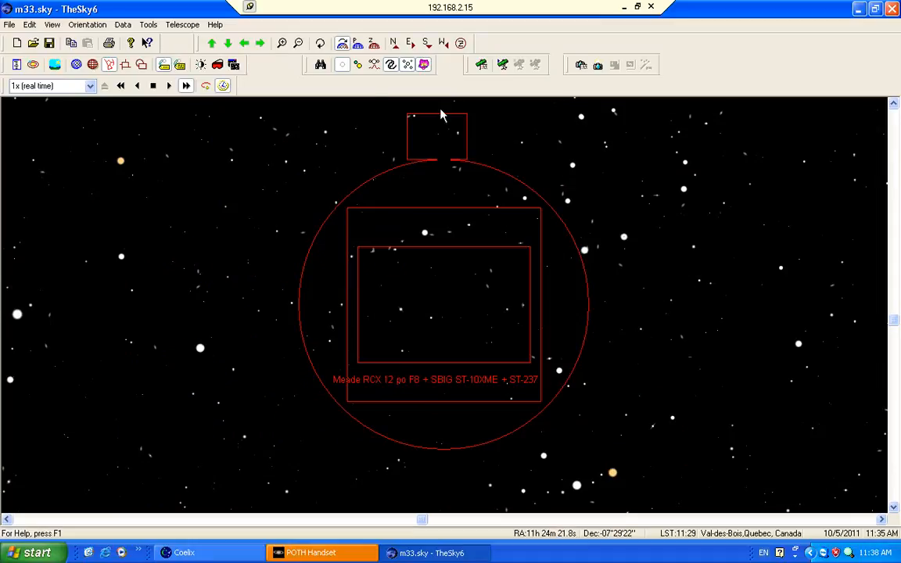
{"action": "left_click", "coordinate": [198, 27]}
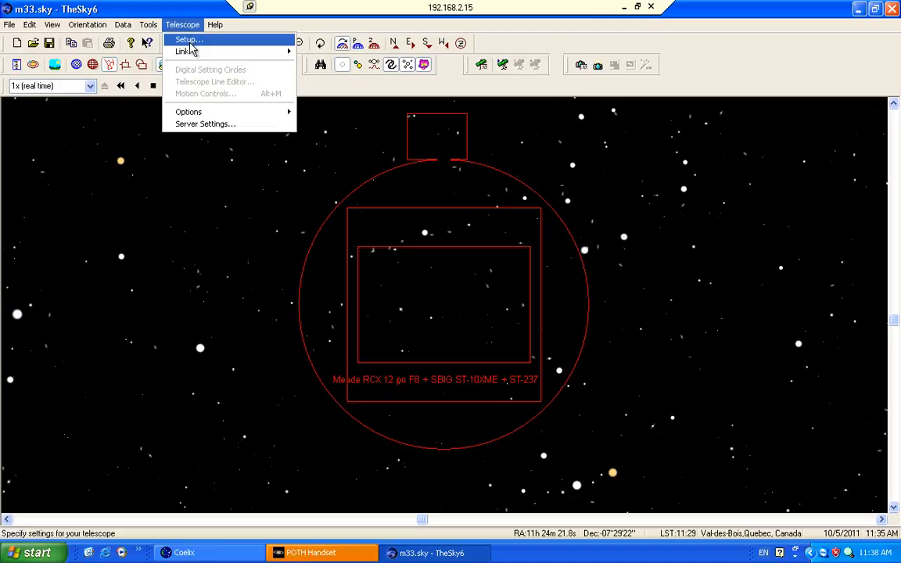
{"action": "left_click", "coordinate": [480, 67]}
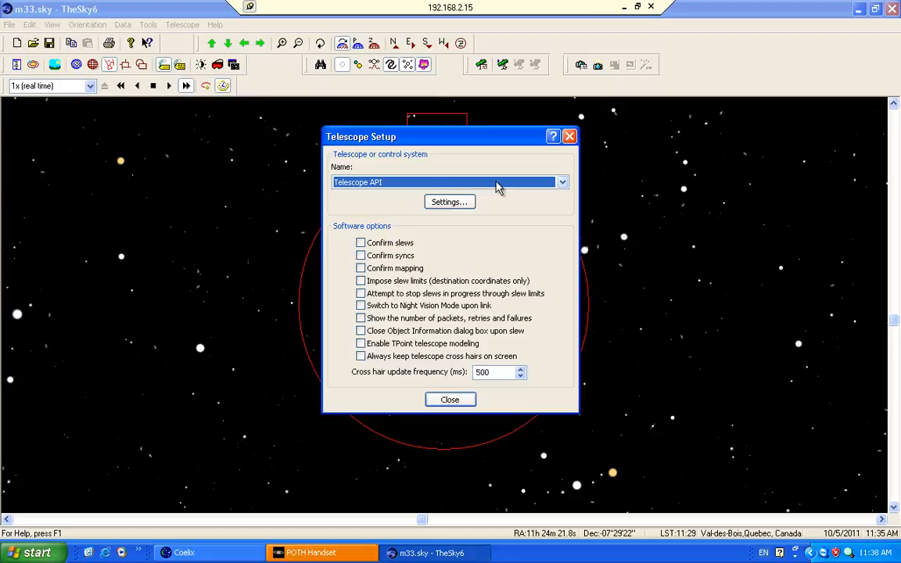
{"action": "left_click", "coordinate": [564, 183]}
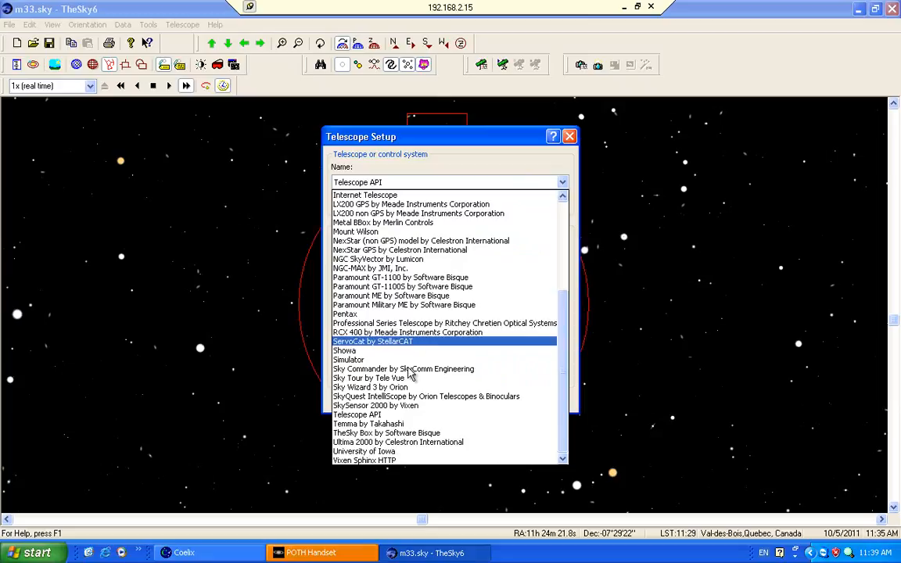
{"action": "left_click", "coordinate": [405, 416]}
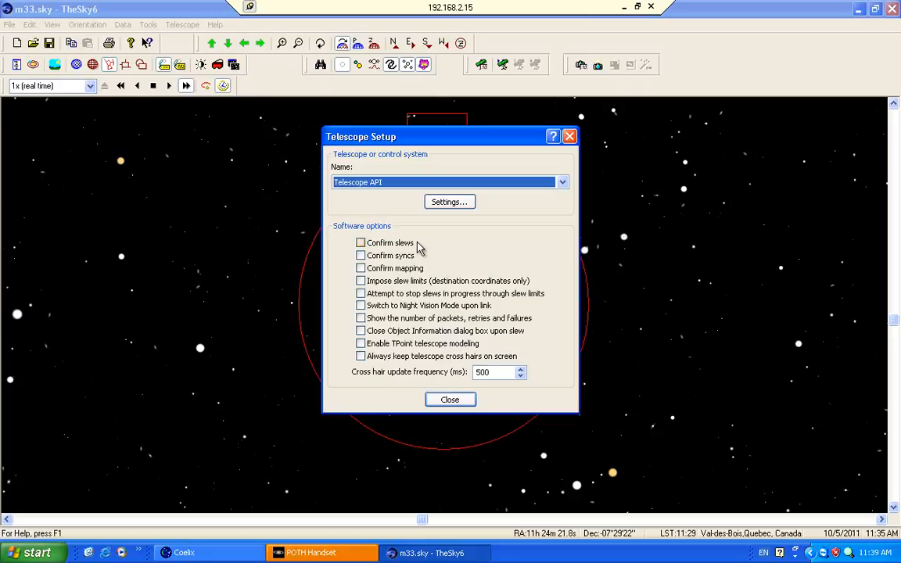
Step: Choose POTH Hub as the ASCOM telescope, acknowledge the already-connected notice and establish TheSky6's link to the telescope
{"action": "left_click", "coordinate": [442, 206]}
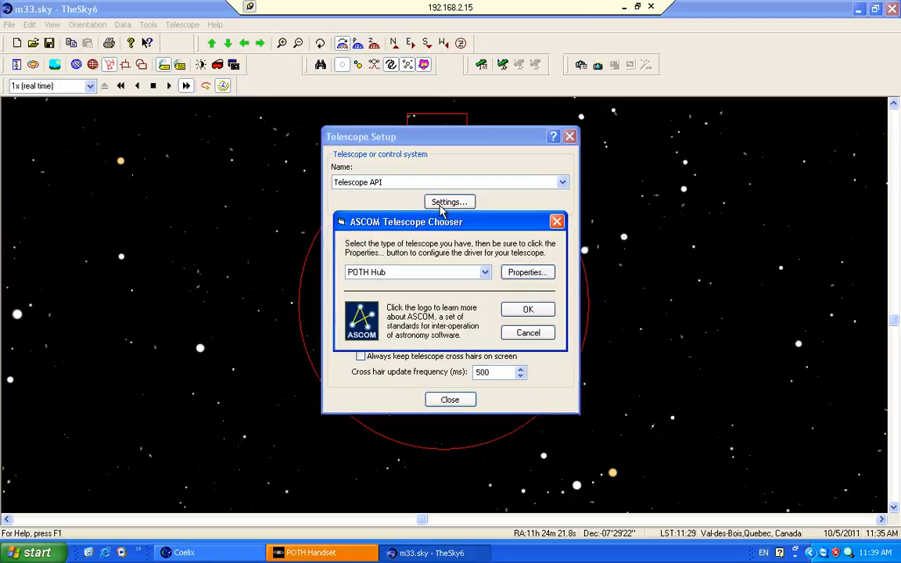
{"action": "left_click", "coordinate": [485, 272]}
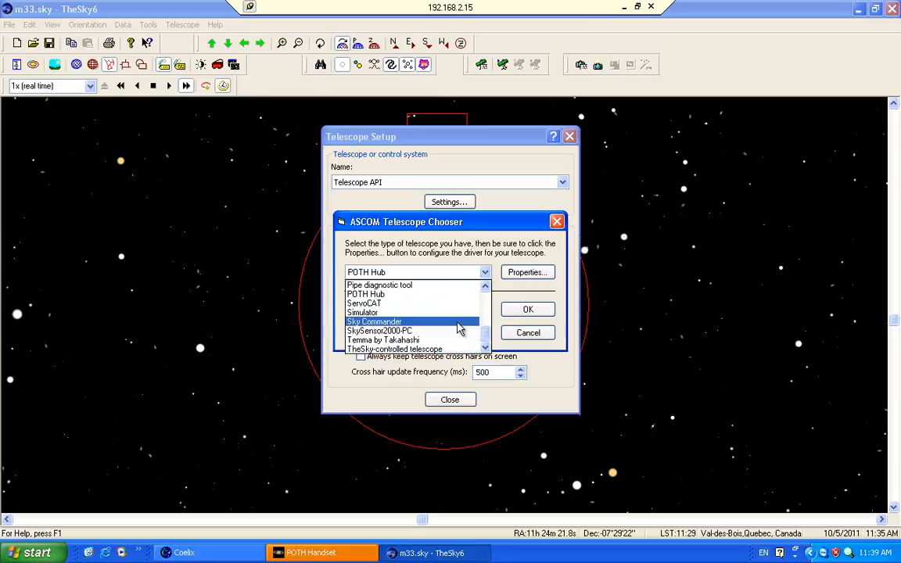
{"action": "left_click", "coordinate": [447, 294]}
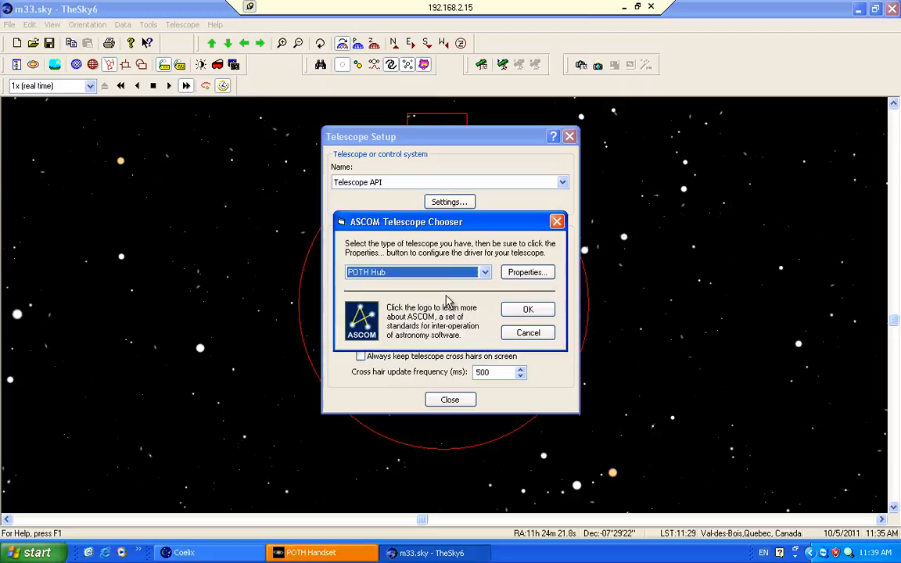
{"action": "left_click", "coordinate": [536, 274]}
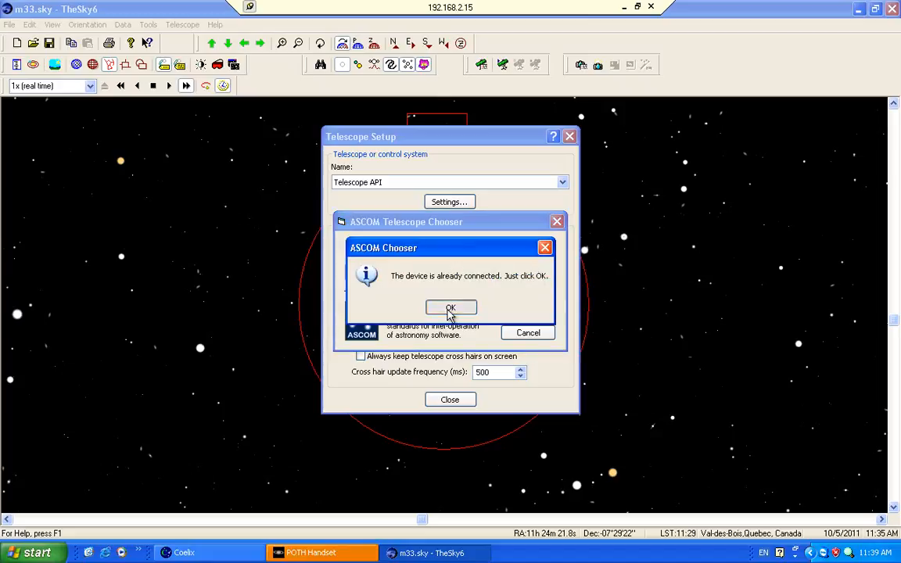
{"action": "left_click", "coordinate": [450, 308]}
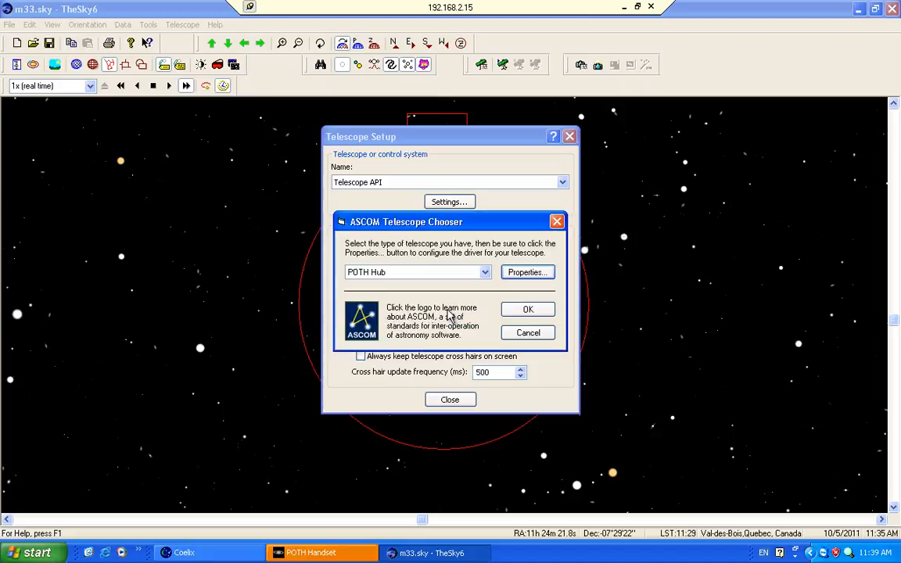
{"action": "left_click", "coordinate": [547, 314]}
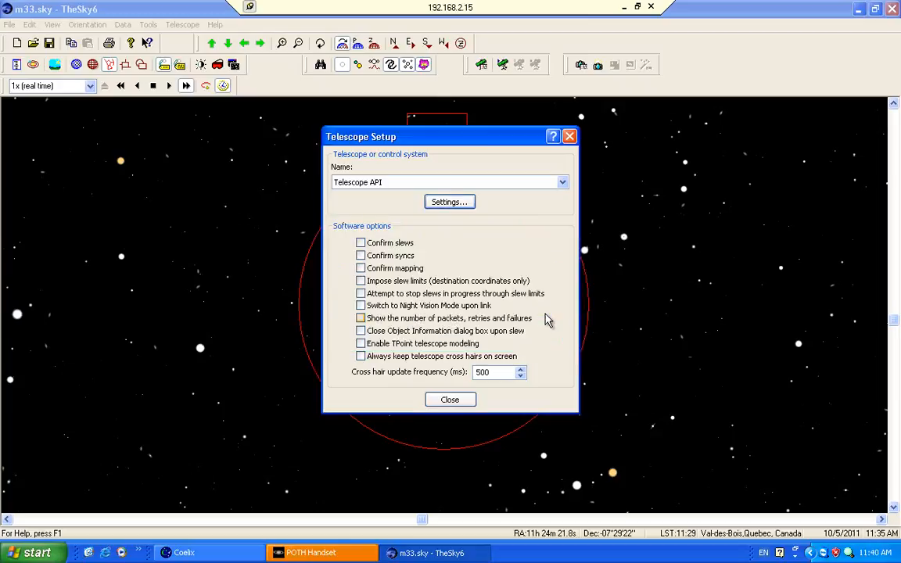
{"action": "left_click", "coordinate": [450, 400]}
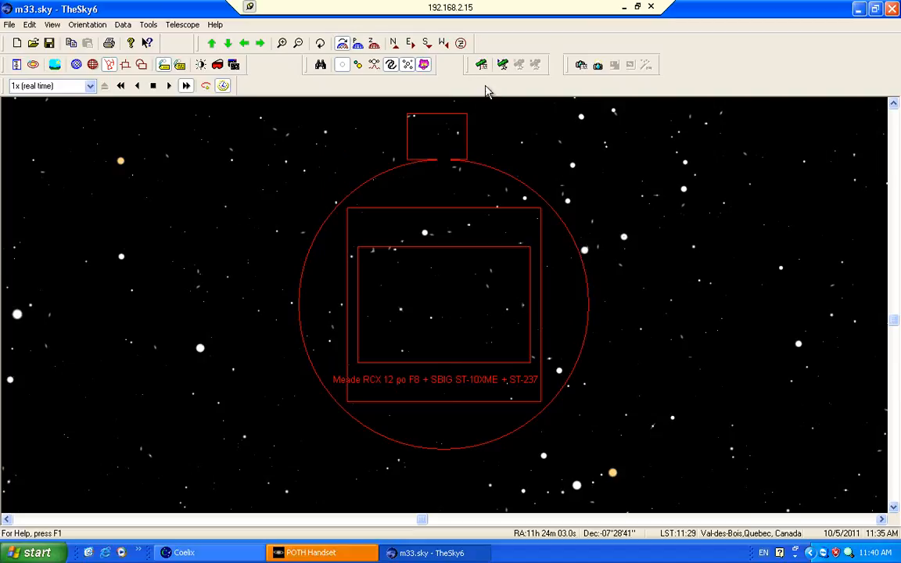
{"action": "left_click", "coordinate": [502, 66]}
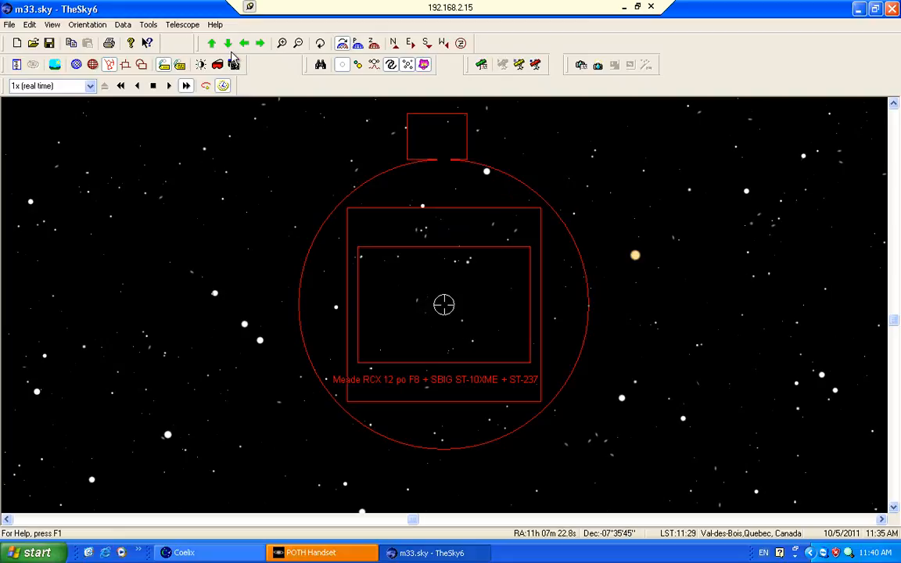
Step: Examine where the telescope cross hair lies among the constellations on TheSky6's wide-field sky chart
{"action": "left_click", "coordinate": [294, 47]}
{"action": "left_click", "coordinate": [298, 47]}
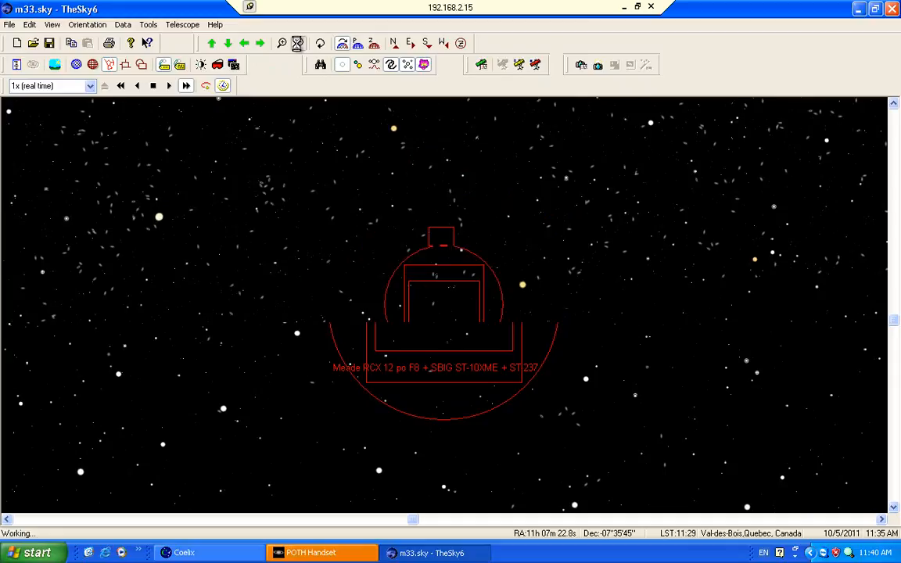
{"action": "left_click", "coordinate": [299, 47]}
{"action": "left_click", "coordinate": [299, 47]}
{"action": "left_click", "coordinate": [298, 44]}
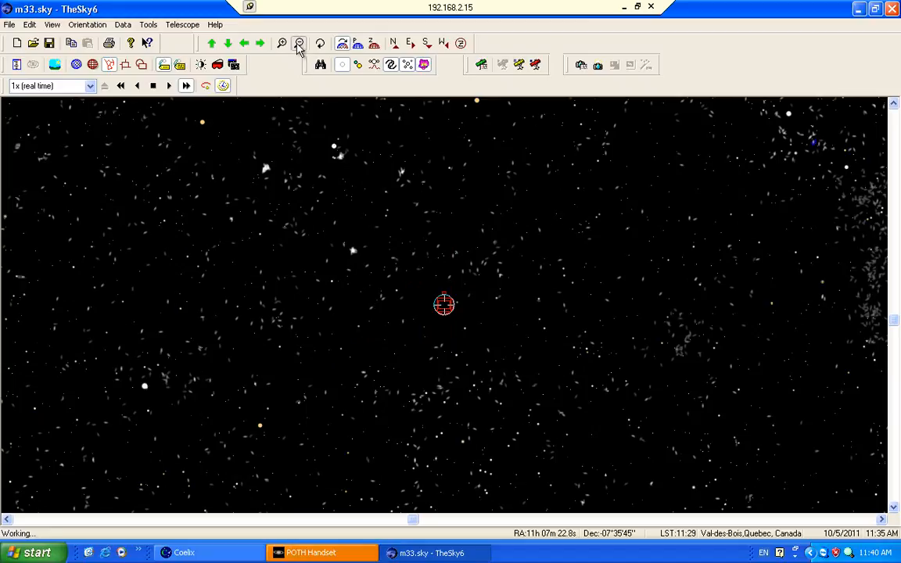
{"action": "left_click", "coordinate": [297, 45]}
{"action": "left_click", "coordinate": [297, 44]}
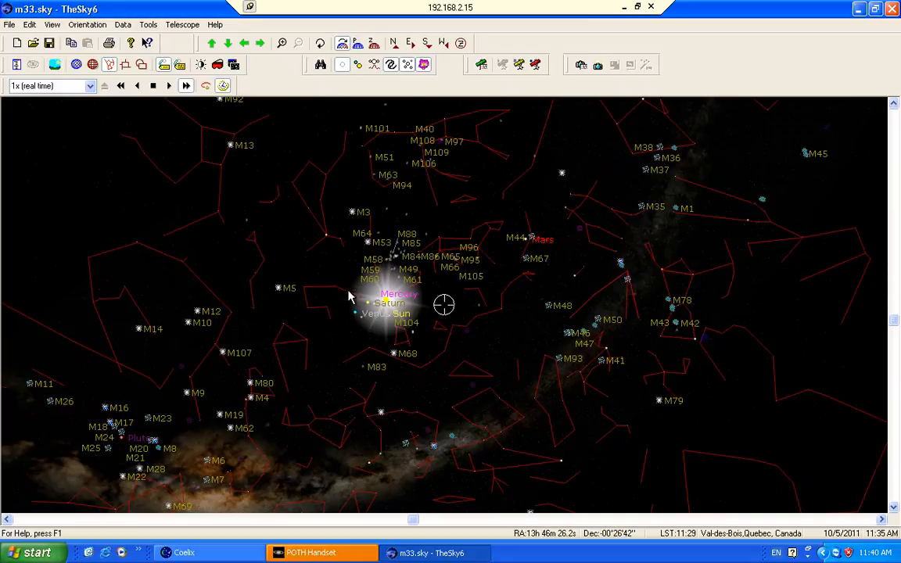
{"action": "left_click_drag", "start_coordinate": [348, 296], "coordinate": [444, 302]}
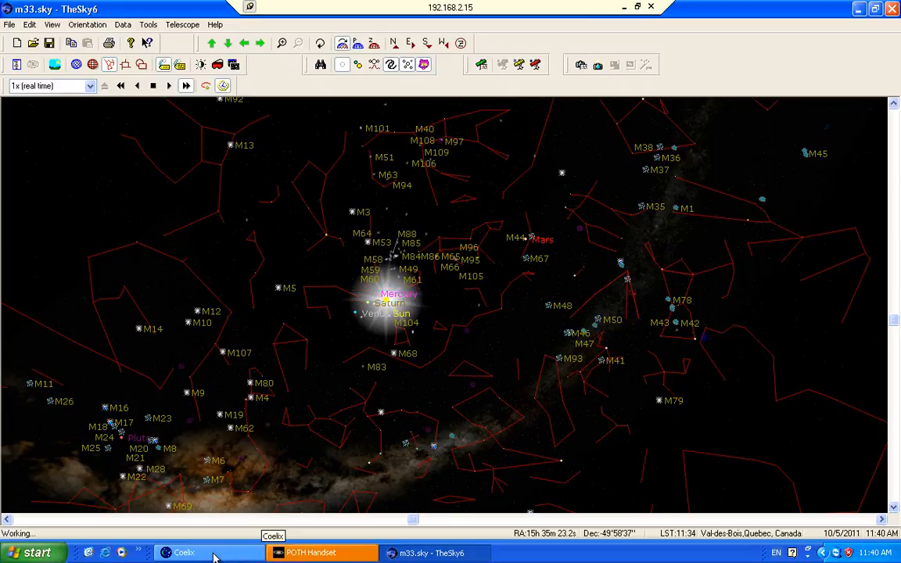
Step: Switch to COELIX, select the star Régulus on the hemisphere chart and send the telescope to it with GO TO
{"action": "left_click", "coordinate": [214, 554]}
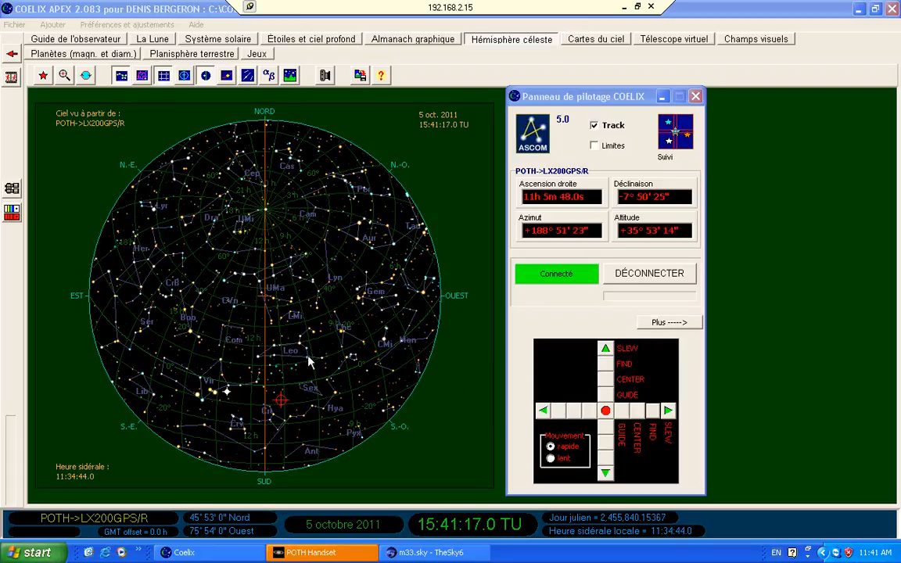
{"action": "left_click", "coordinate": [309, 360]}
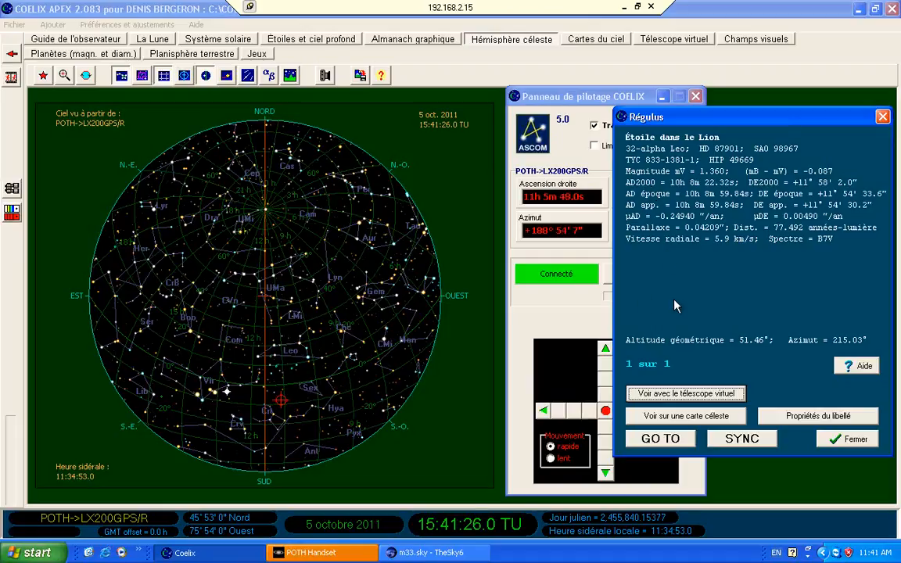
{"action": "left_click", "coordinate": [673, 440]}
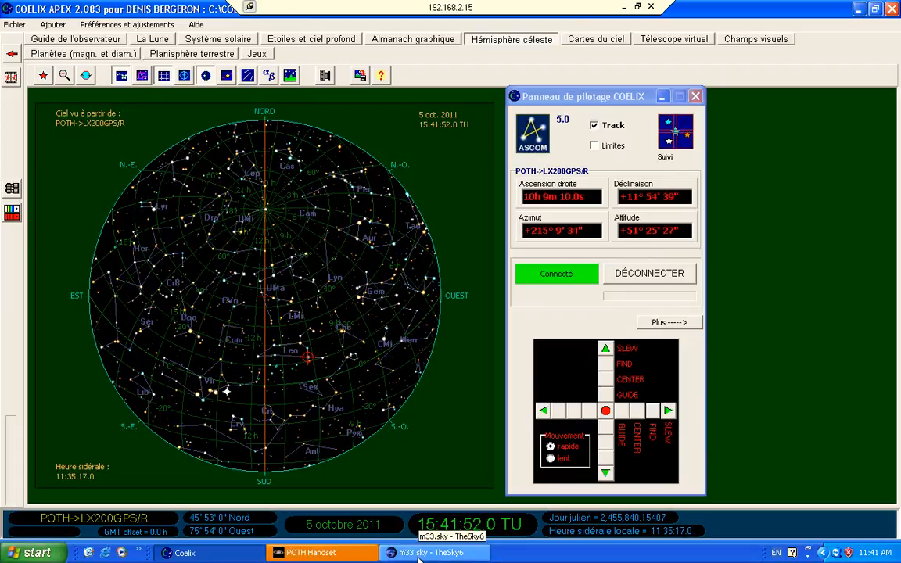
Step: Switch to TheSky6, select the star Gienah on the sky chart and slew the telescope to it
{"action": "left_click", "coordinate": [420, 553]}
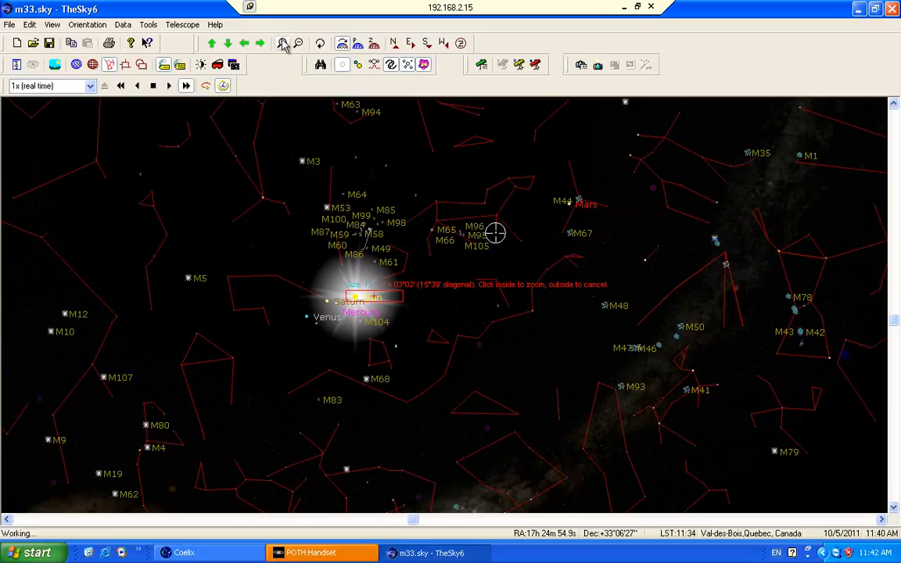
{"action": "left_click", "coordinate": [283, 43]}
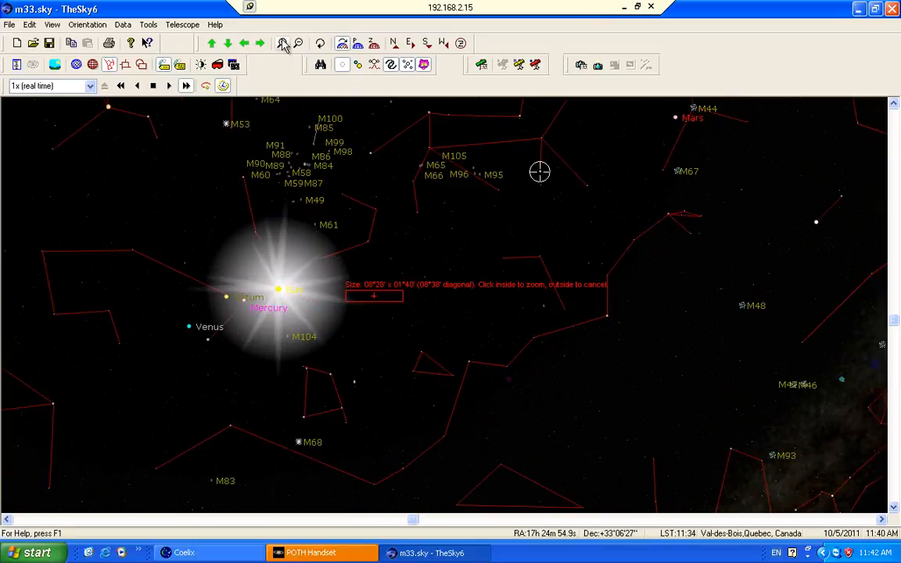
{"action": "left_click", "coordinate": [331, 380]}
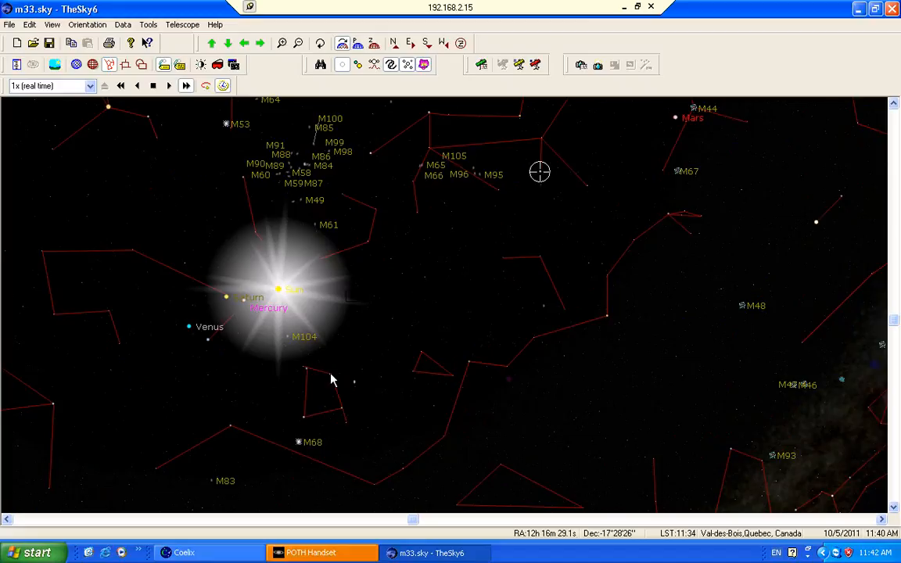
{"action": "left_click", "coordinate": [330, 374]}
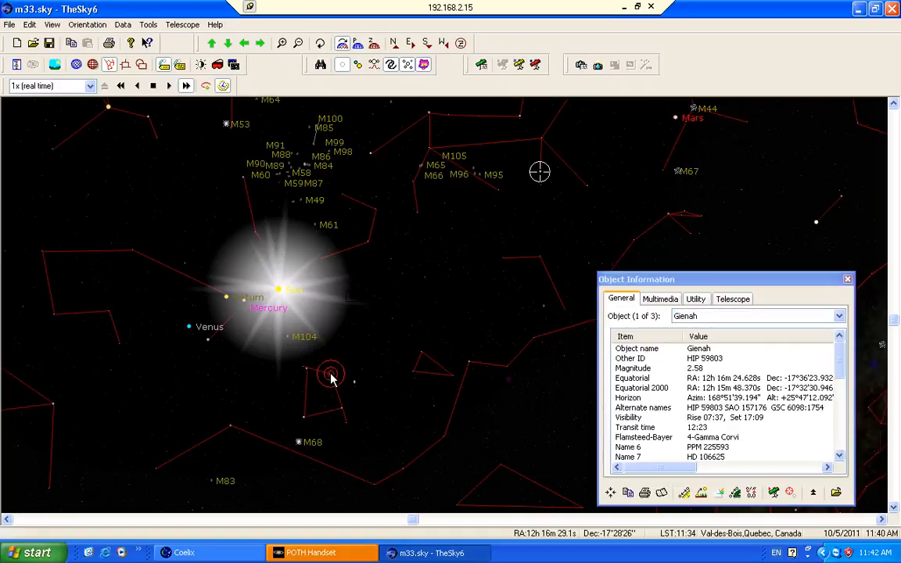
{"action": "left_click", "coordinate": [757, 313]}
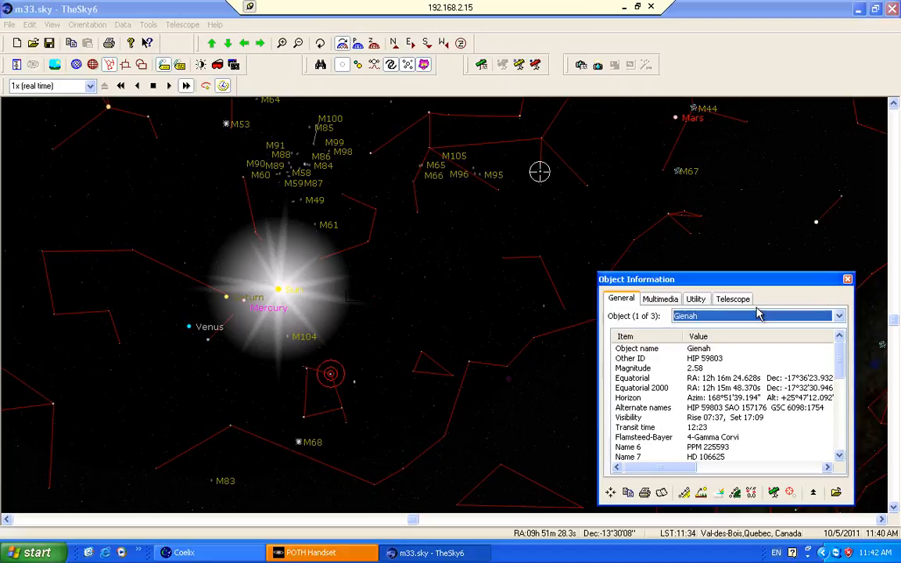
{"action": "left_click", "coordinate": [749, 299]}
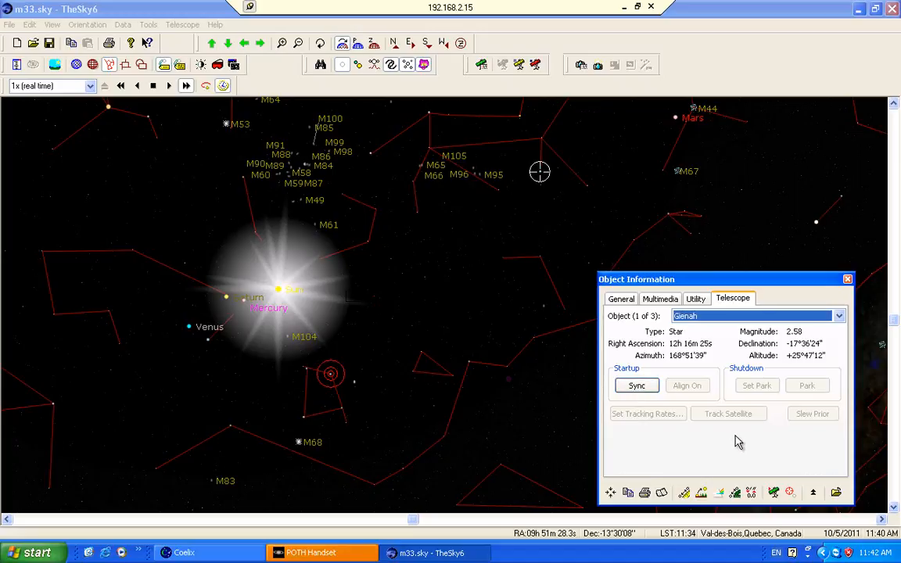
{"action": "left_click", "coordinate": [775, 492]}
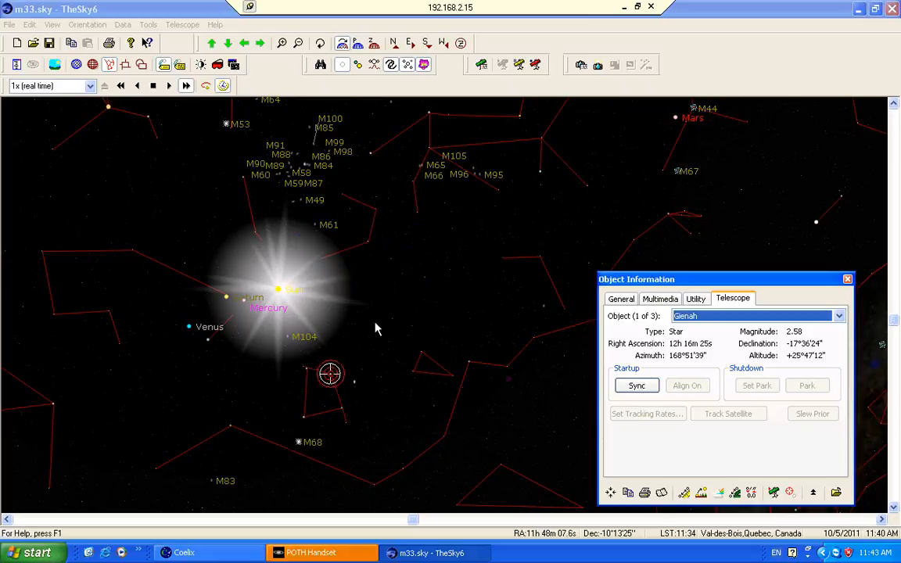
Step: Compare the telescope's position marker on COELIX's hemisphere chart and on TheSky6's sky chart
{"action": "left_click", "coordinate": [257, 553]}
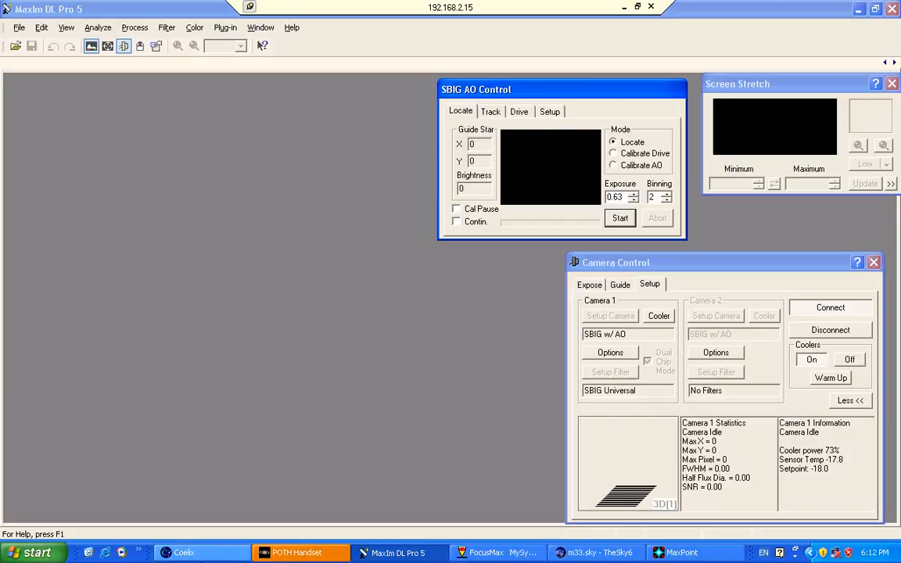
{"action": "left_click", "coordinate": [206, 555]}
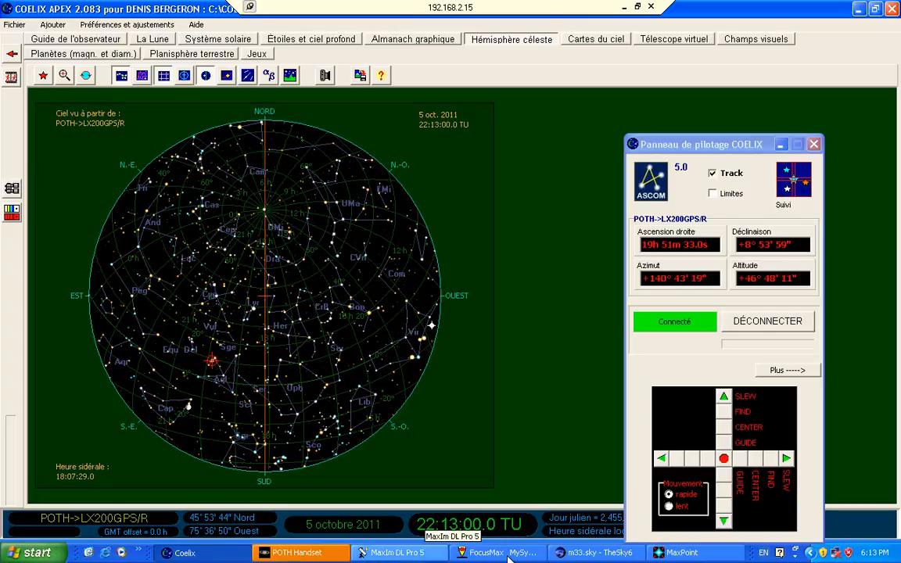
{"action": "left_click", "coordinate": [592, 556]}
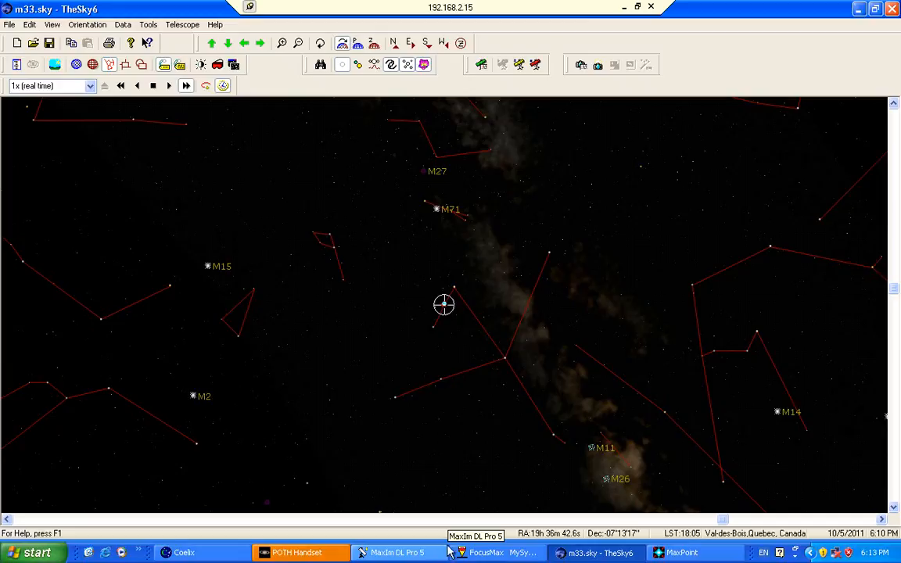
Step: Switch to MaxIm DL, choose POTH Hub as the telescope in the Observatory setup and connect to it
{"action": "left_click", "coordinate": [395, 553]}
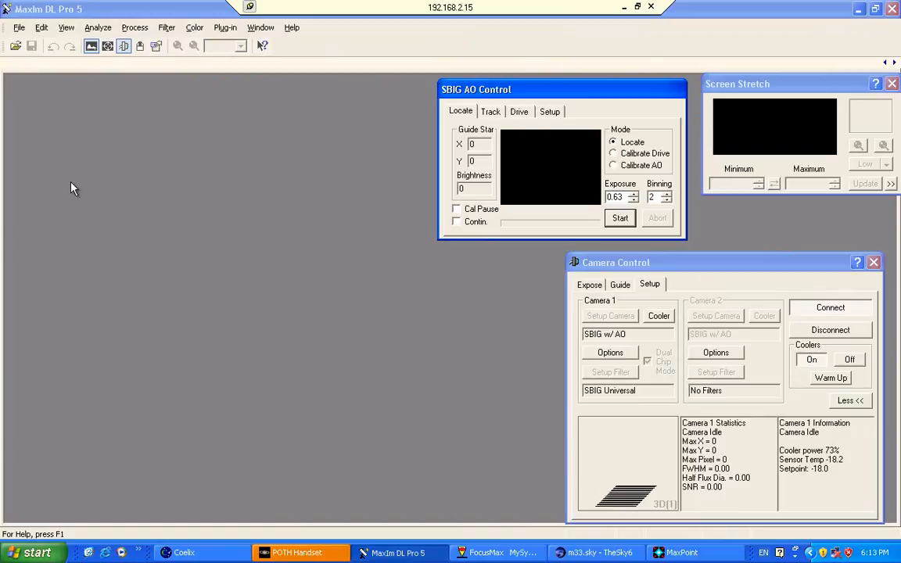
{"action": "left_click", "coordinate": [140, 54]}
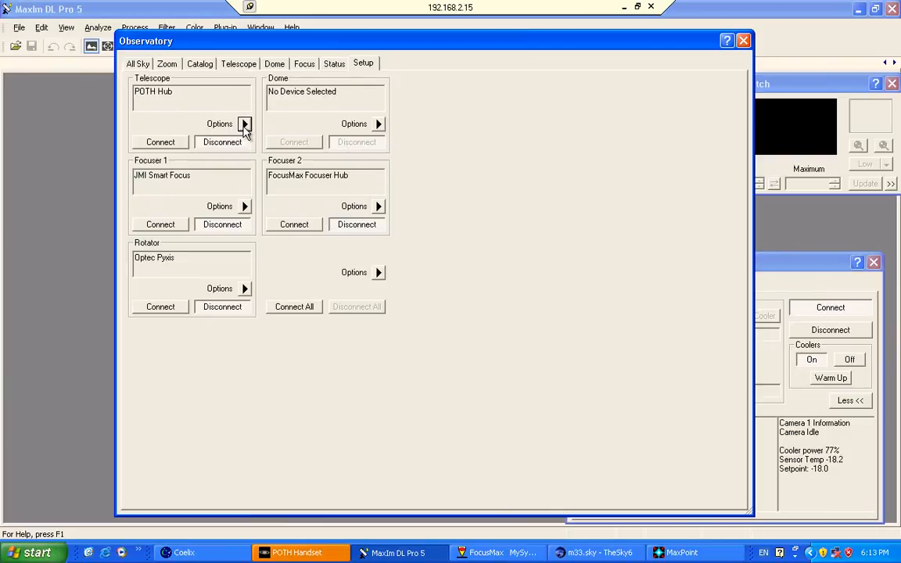
{"action": "left_click", "coordinate": [244, 125]}
{"action": "left_click", "coordinate": [280, 126]}
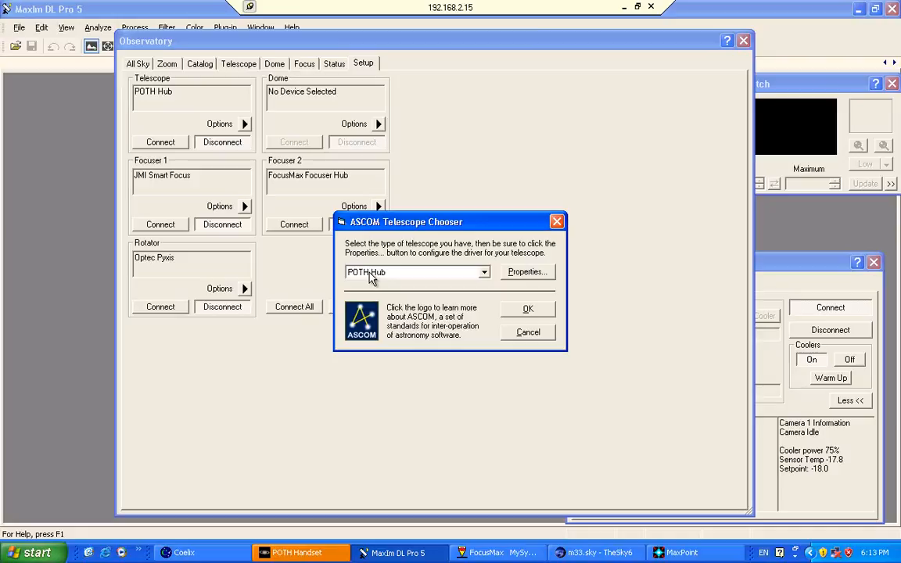
{"action": "left_click", "coordinate": [529, 310]}
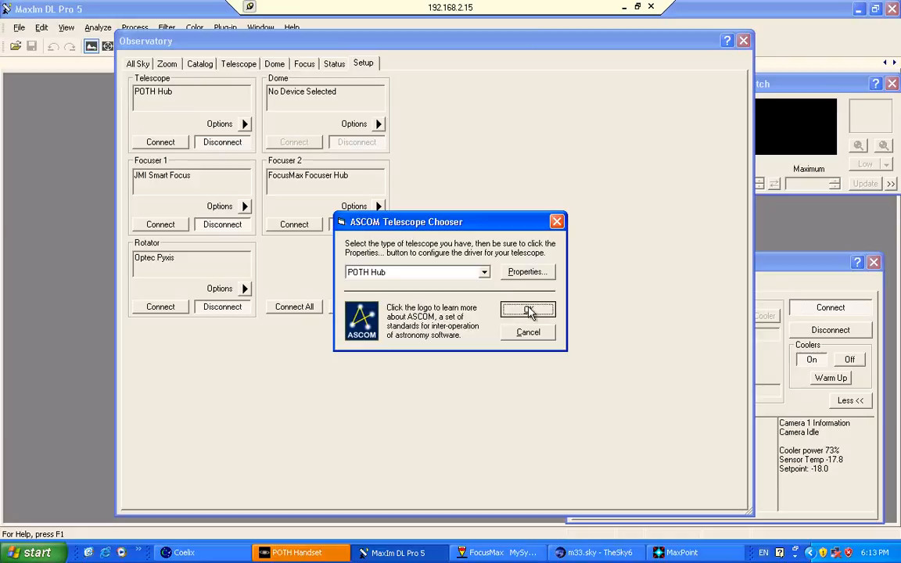
{"action": "left_click", "coordinate": [165, 144]}
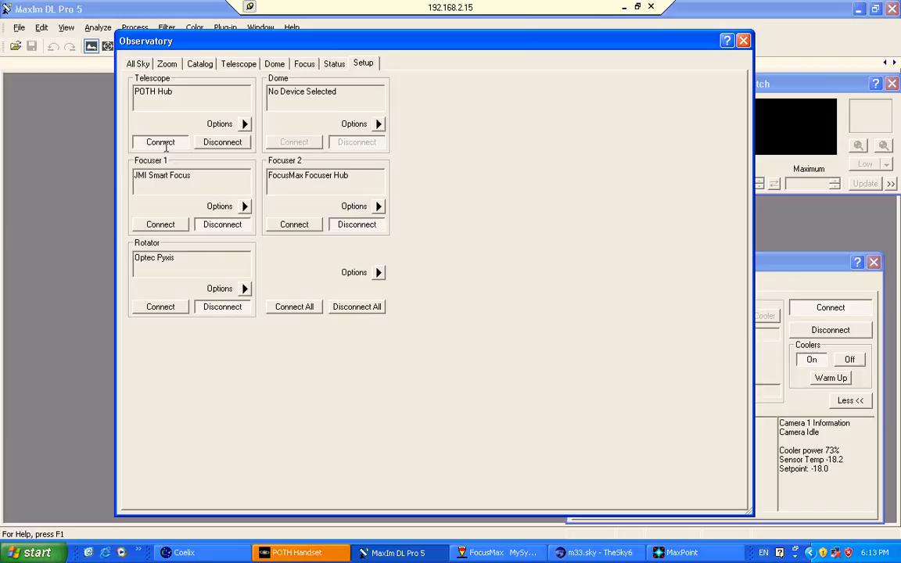
Step: Select the star Gamma Sge on the Observatory's zoomed sky chart and slew the telescope to it
{"action": "left_click", "coordinate": [167, 64]}
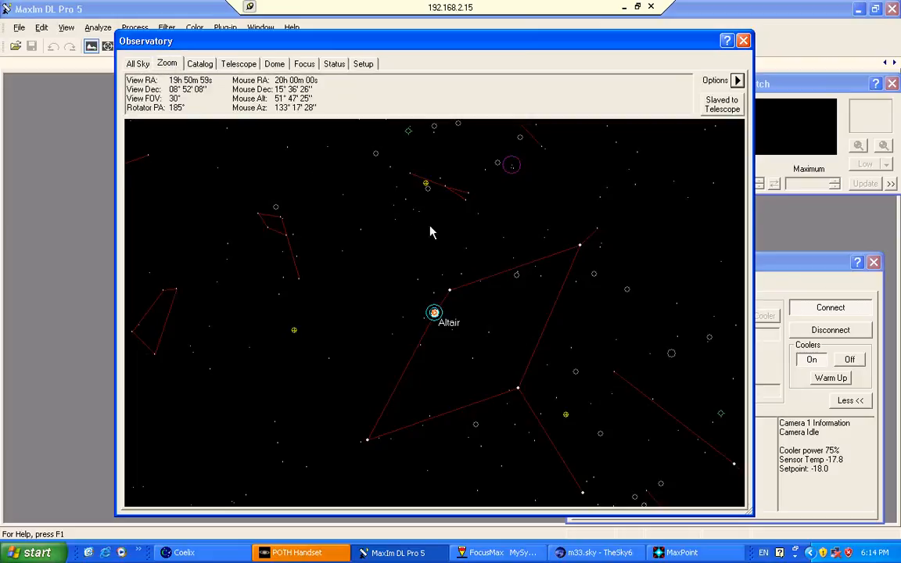
{"action": "right_click", "coordinate": [697, 227]}
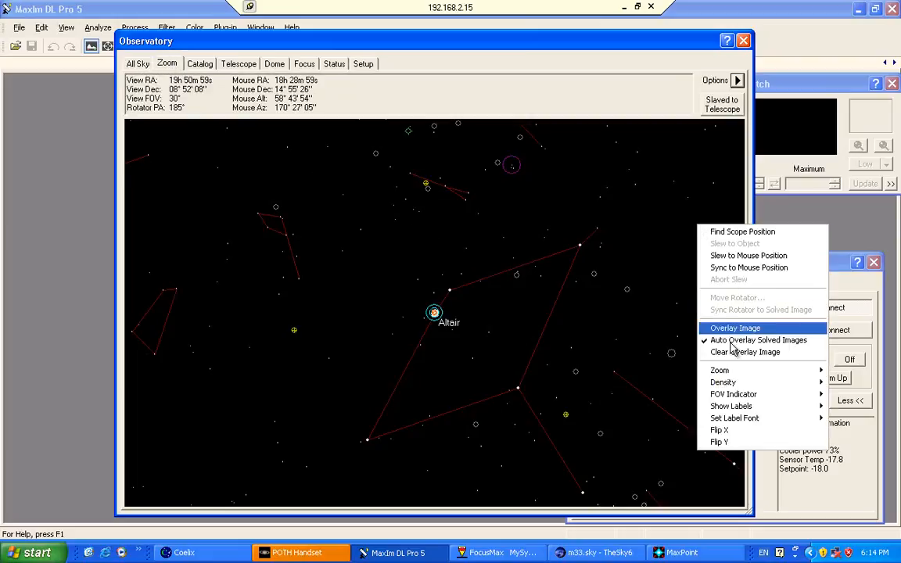
{"action": "mouse_move", "coordinate": [734, 371]}
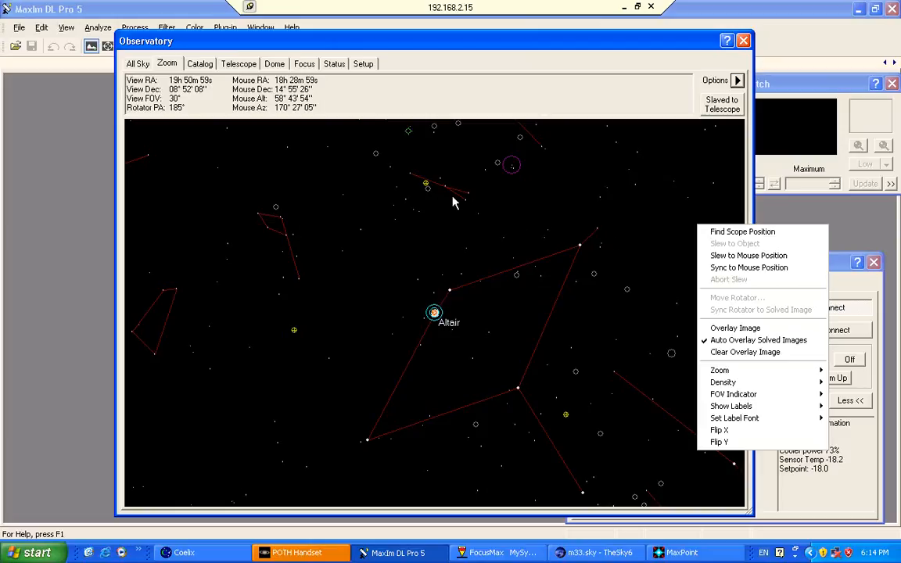
{"action": "left_click", "coordinate": [412, 180]}
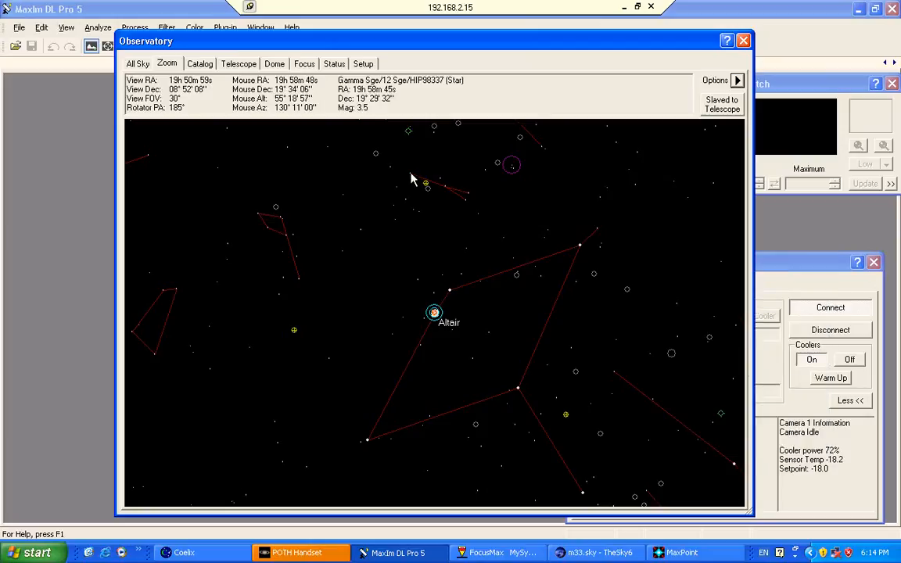
{"action": "right_click", "coordinate": [413, 179]}
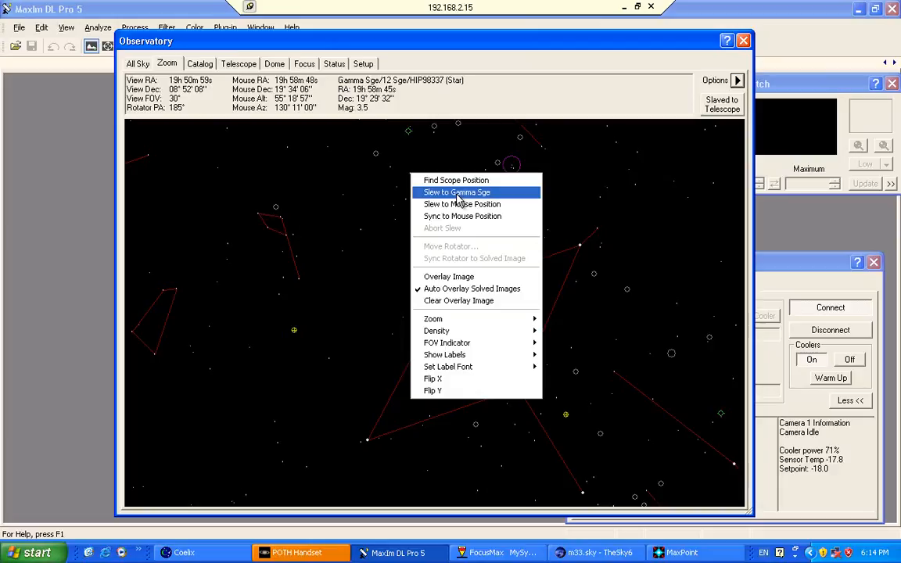
{"action": "left_click", "coordinate": [366, 85]}
{"action": "left_click_drag", "start_coordinate": [337, 81], "coordinate": [470, 87]}
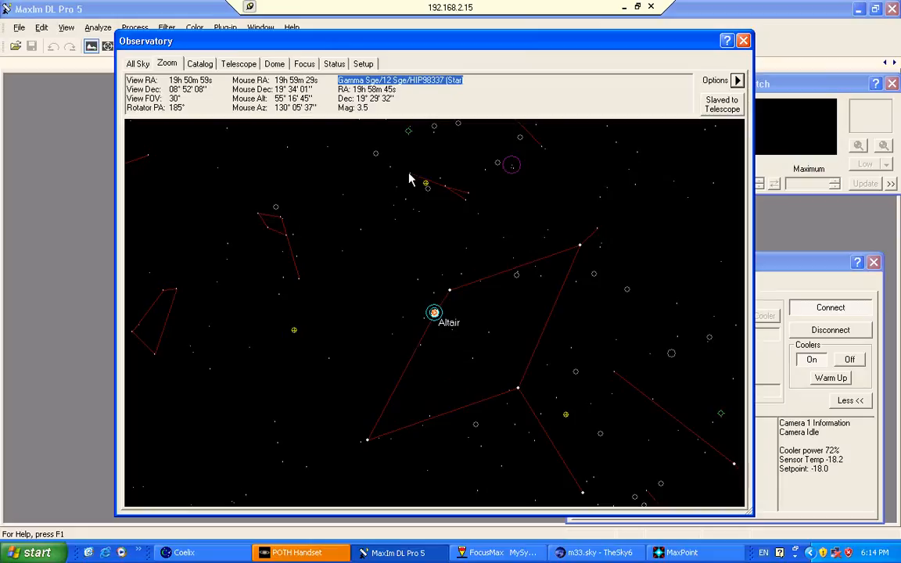
{"action": "right_click", "coordinate": [408, 179]}
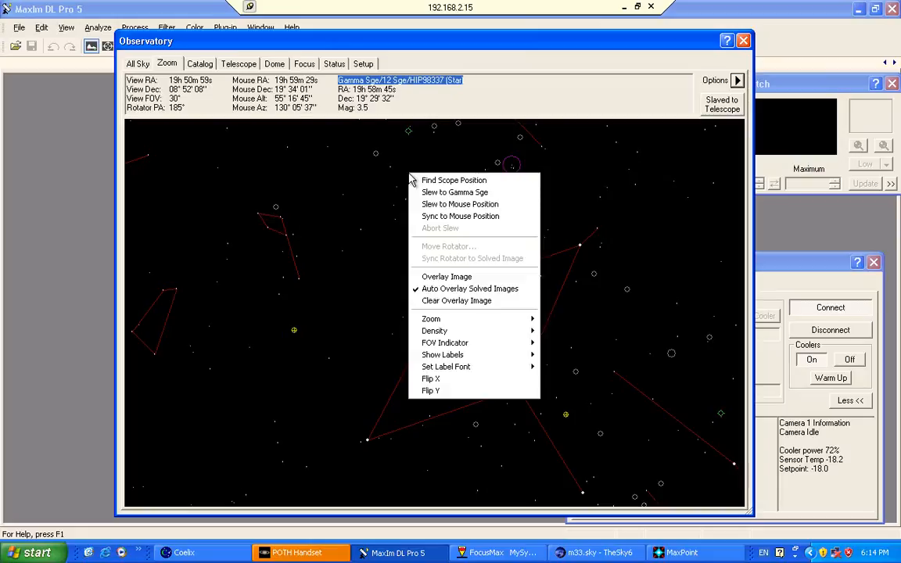
{"action": "left_click", "coordinate": [458, 193]}
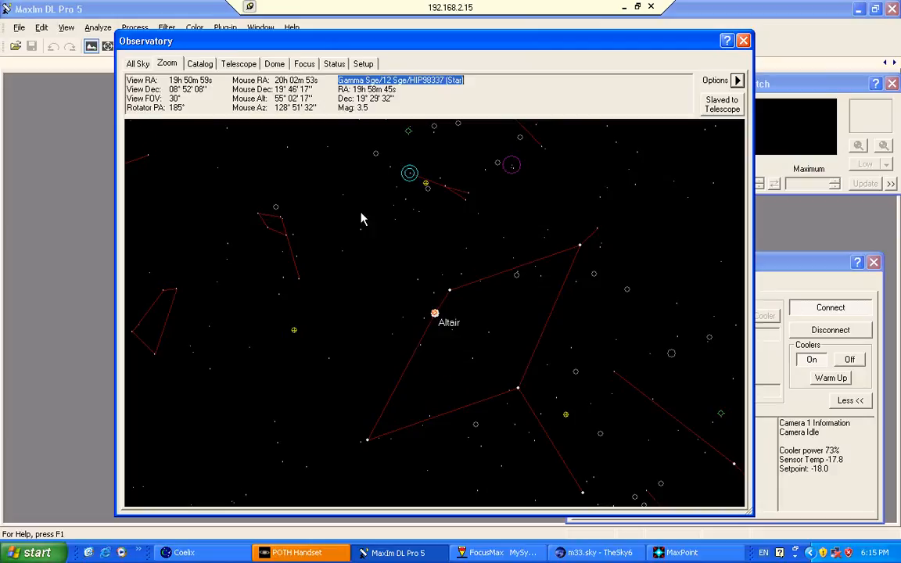
Step: Check the telescope's position in COELIX, and in TheSky6 select the star SAO 104461 and slew the telescope to it
{"action": "left_click", "coordinate": [179, 553]}
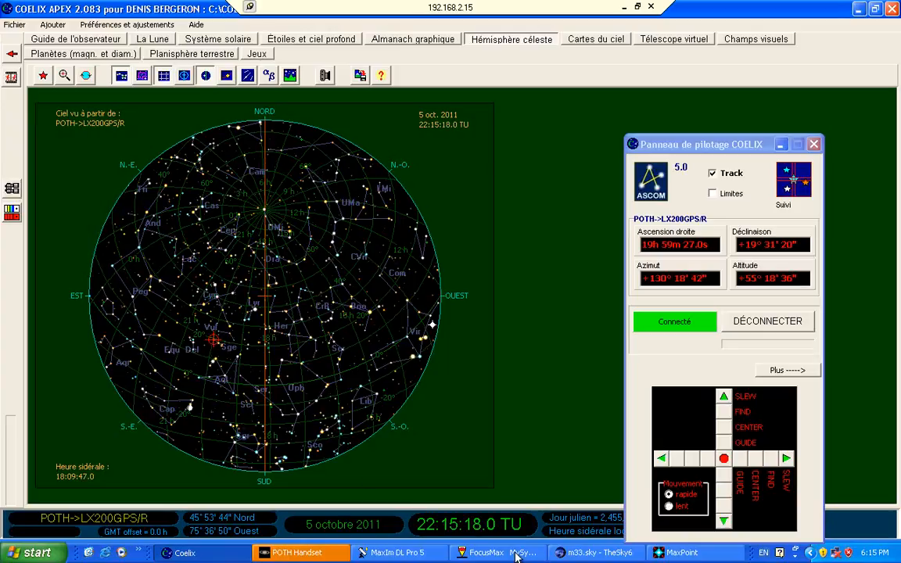
{"action": "left_click", "coordinate": [574, 553]}
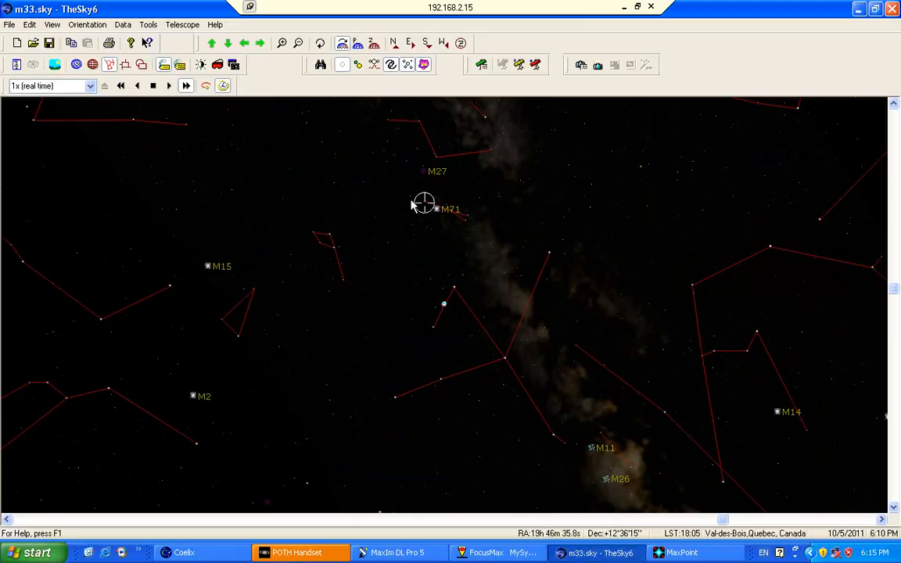
{"action": "left_click", "coordinate": [279, 39]}
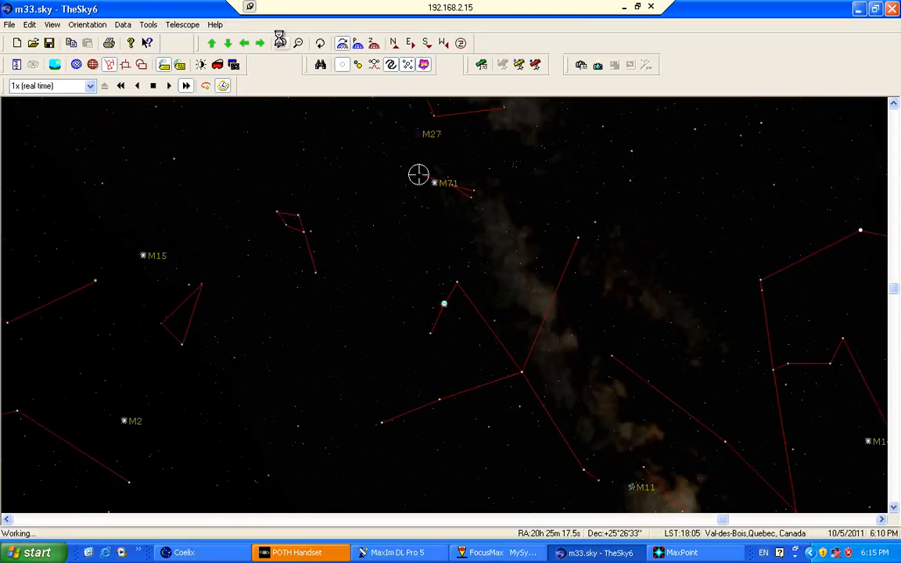
{"action": "left_click", "coordinate": [280, 44]}
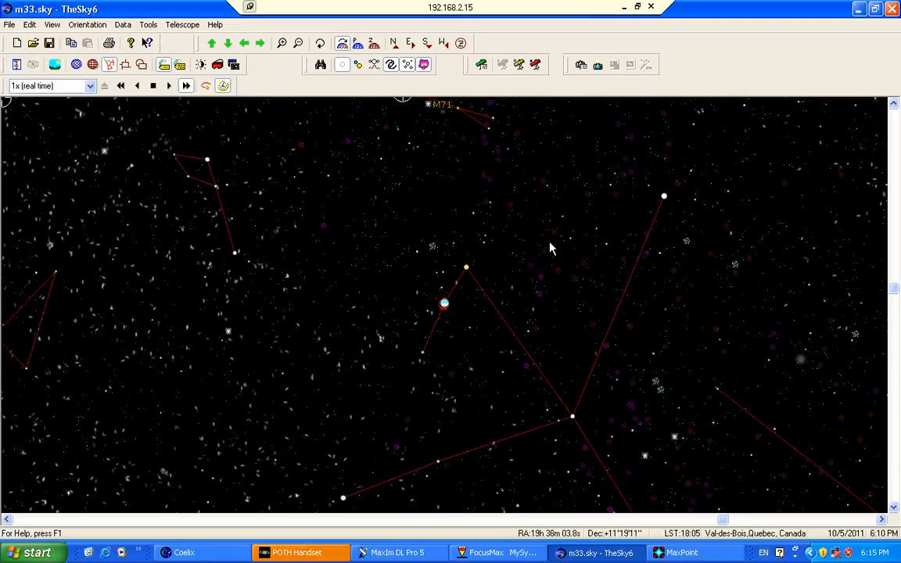
{"action": "left_click", "coordinate": [664, 194]}
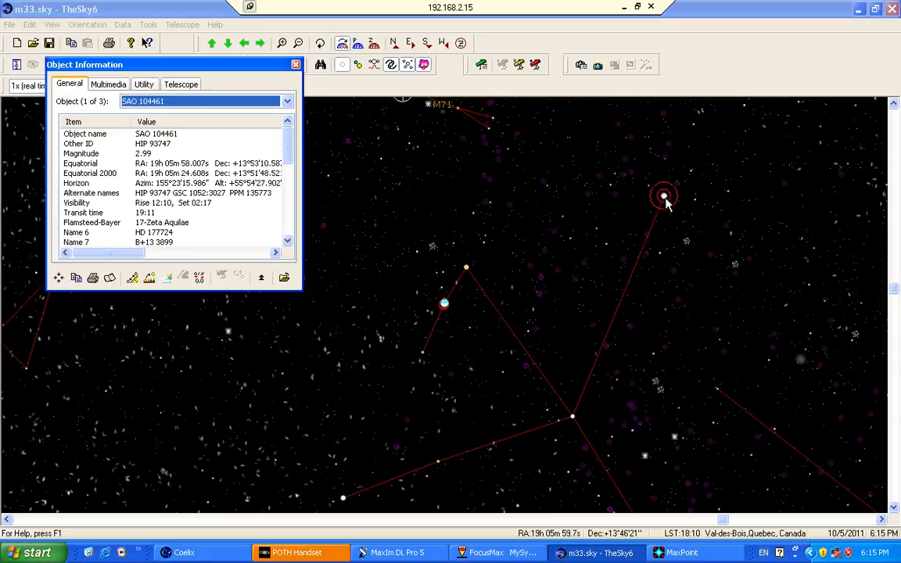
{"action": "left_click", "coordinate": [196, 89]}
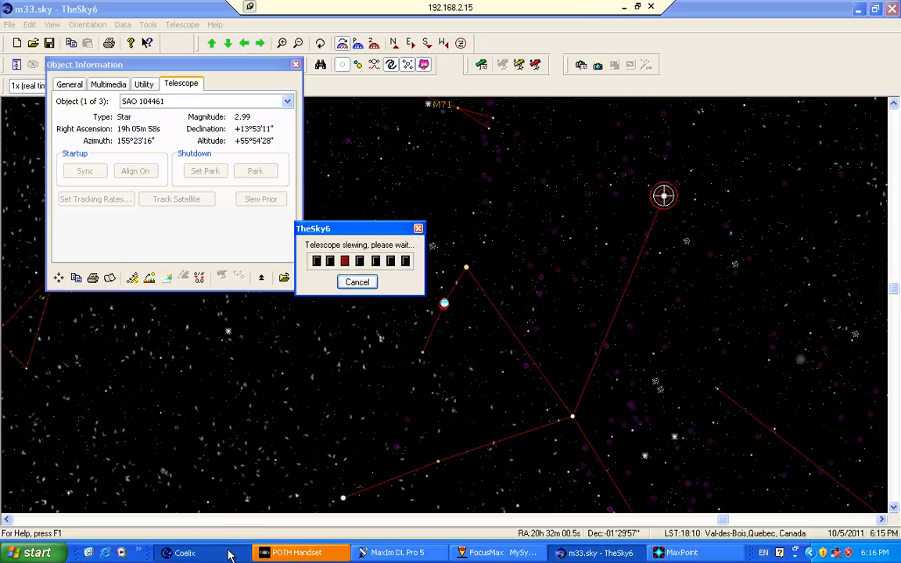
Step: Compare the telescope's position across COELIX, TheSky6 and MaxIm DL's Observatory chart, ending in COELIX
{"action": "left_click", "coordinate": [185, 553]}
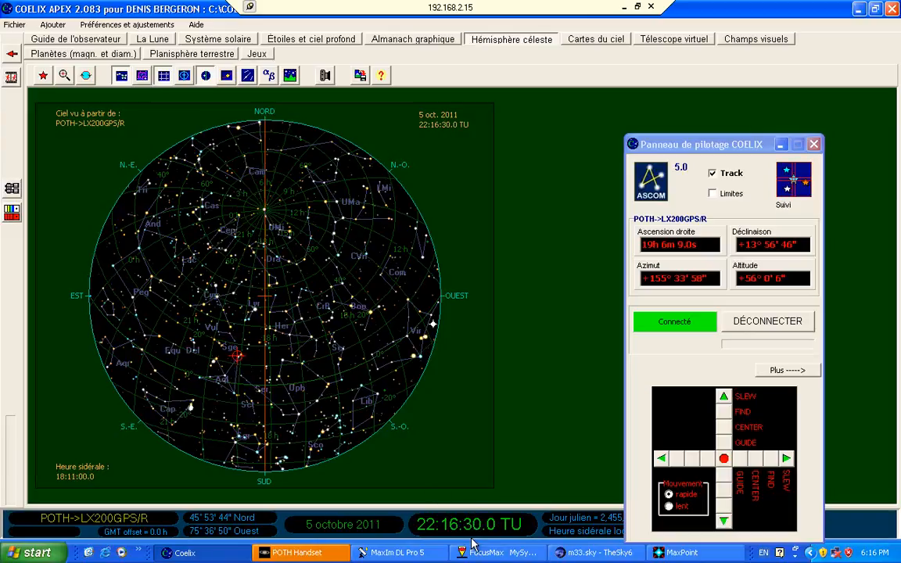
{"action": "left_click", "coordinate": [582, 554]}
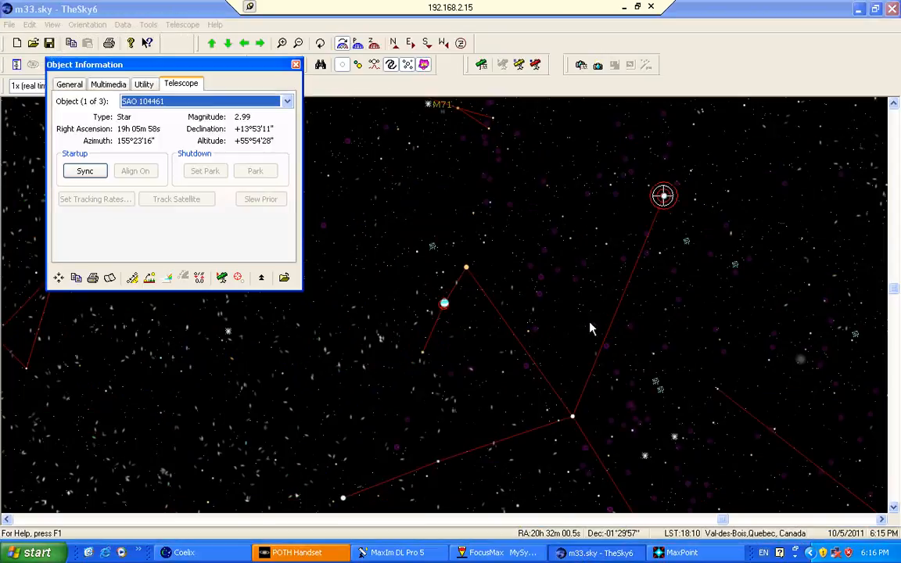
{"action": "left_click", "coordinate": [362, 552]}
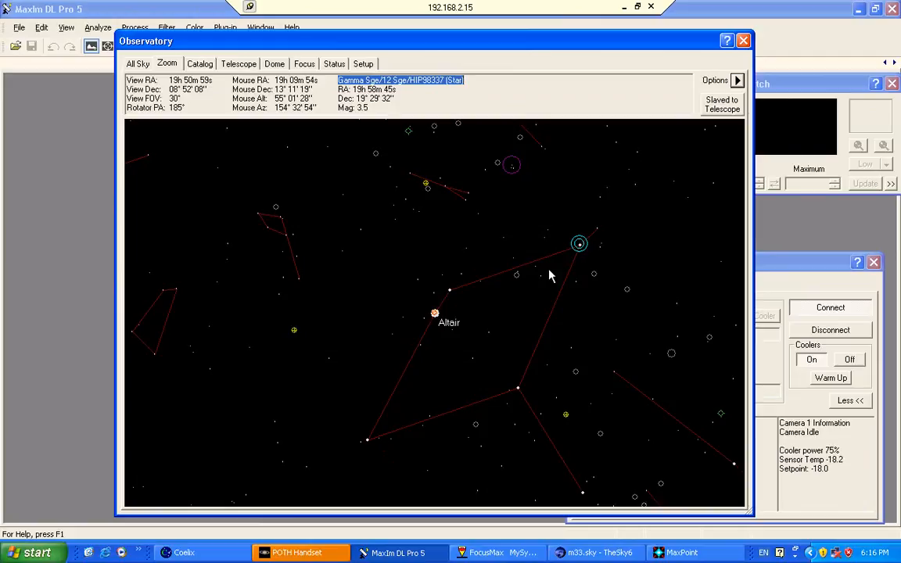
{"action": "left_click", "coordinate": [215, 559]}
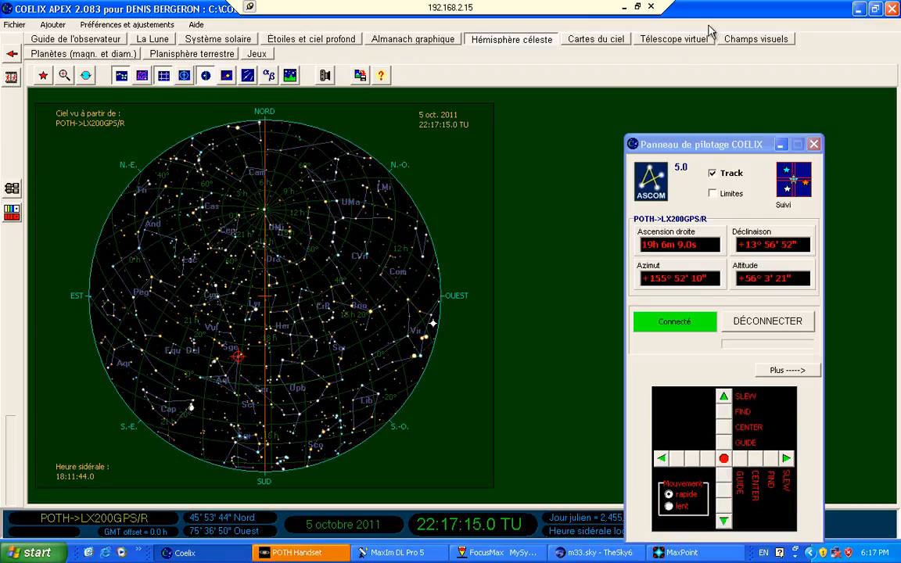
Step: Expand COELIX's telescope control panel to show its additional settings, including the parking options
{"action": "left_click", "coordinate": [653, 7]}
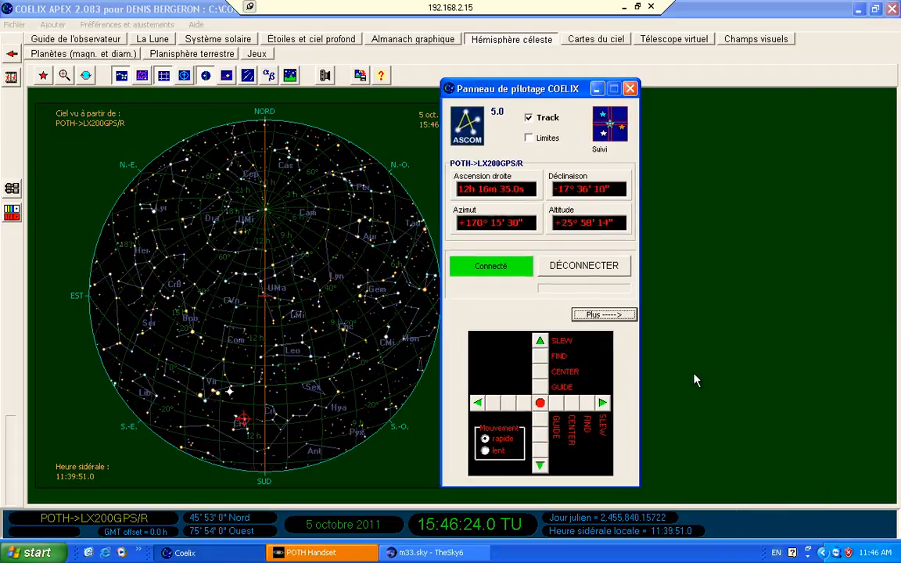
{"action": "left_click", "coordinate": [614, 314]}
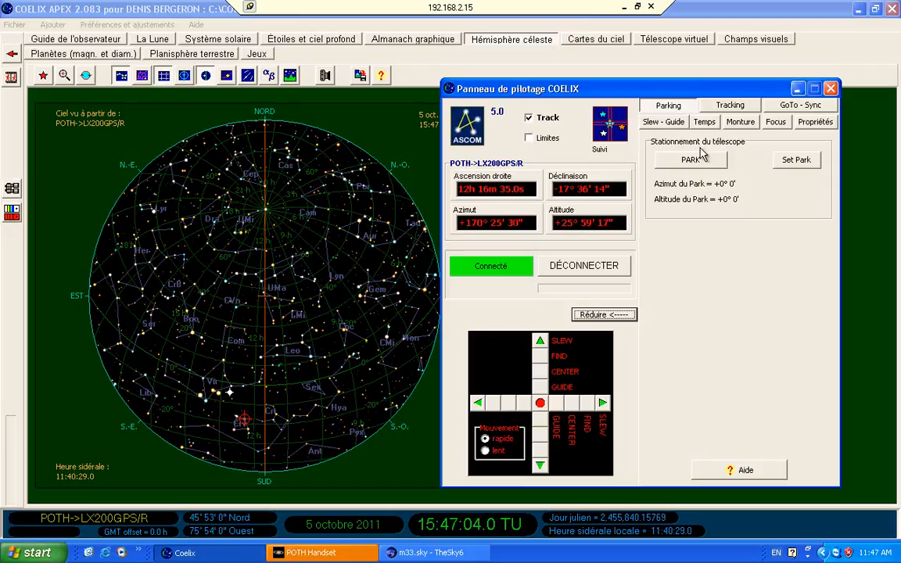
Step: Review the tracking, GoTo and sync, and focus settings in COELIX's telescope control panel, and park the telescope
{"action": "left_click", "coordinate": [736, 107]}
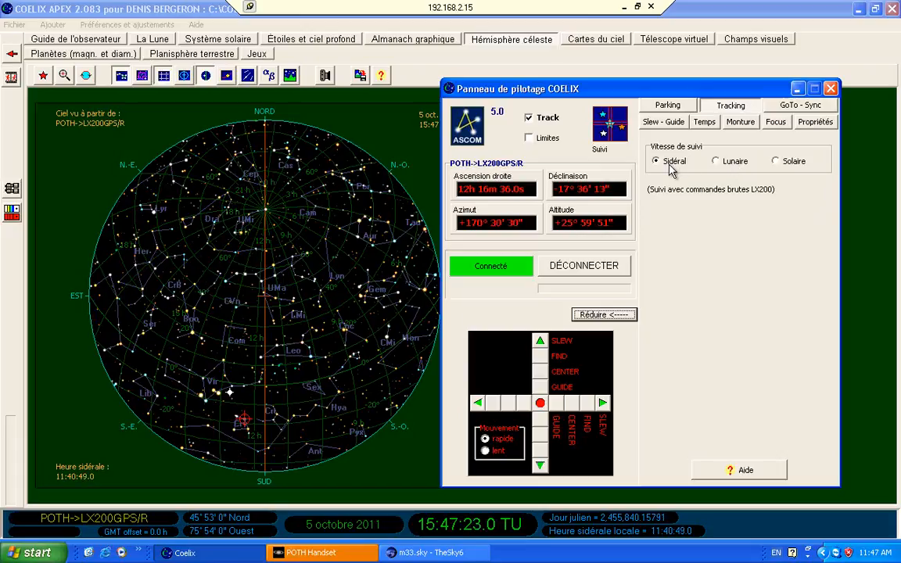
{"action": "left_click", "coordinate": [805, 109]}
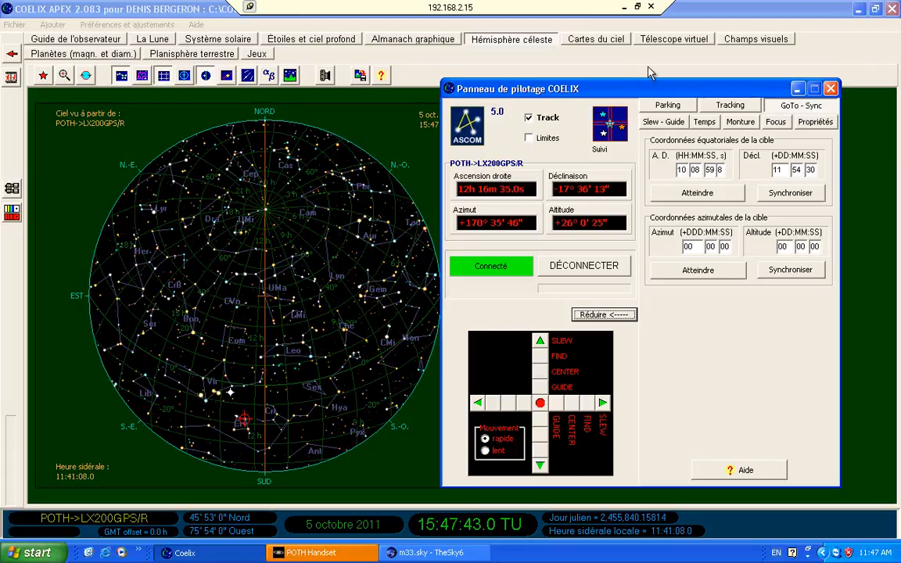
{"action": "left_click", "coordinate": [767, 128]}
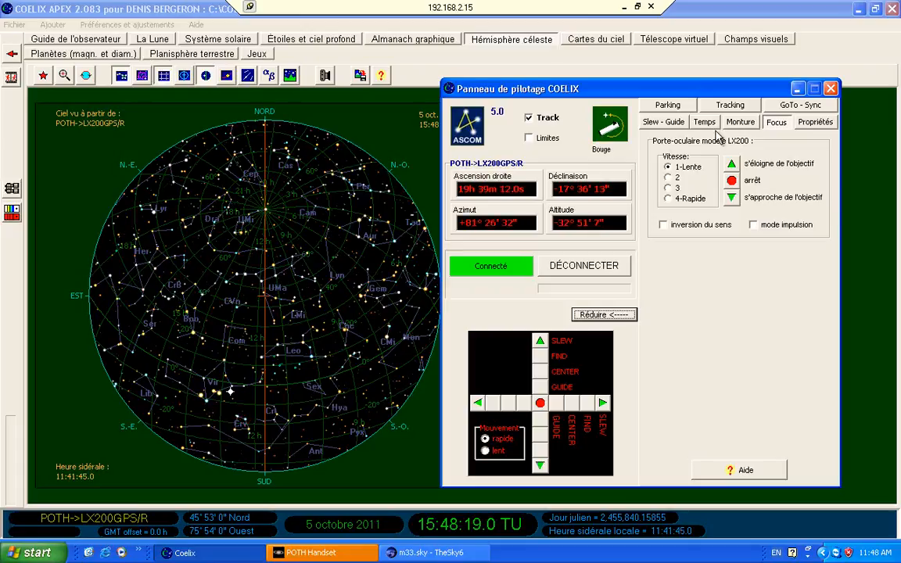
{"action": "left_click", "coordinate": [668, 107]}
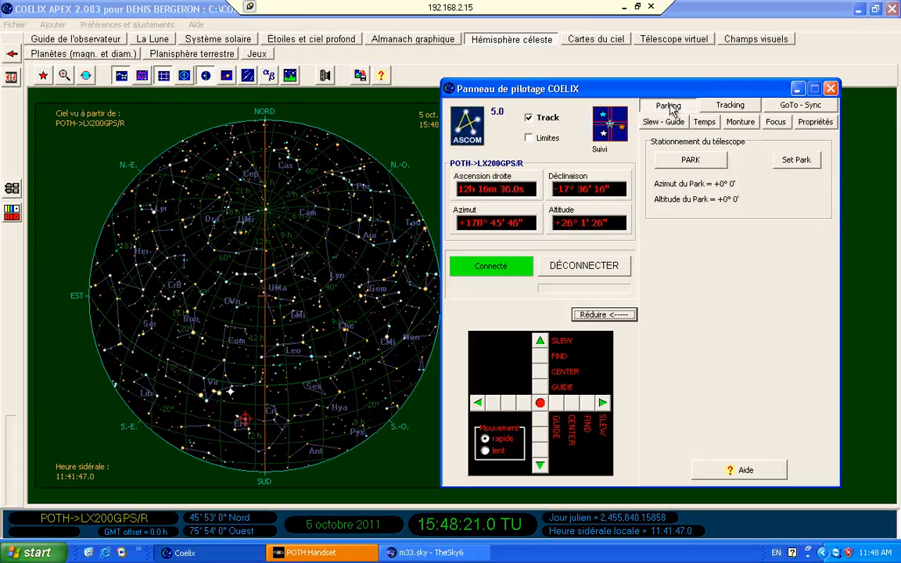
{"action": "left_click", "coordinate": [690, 161]}
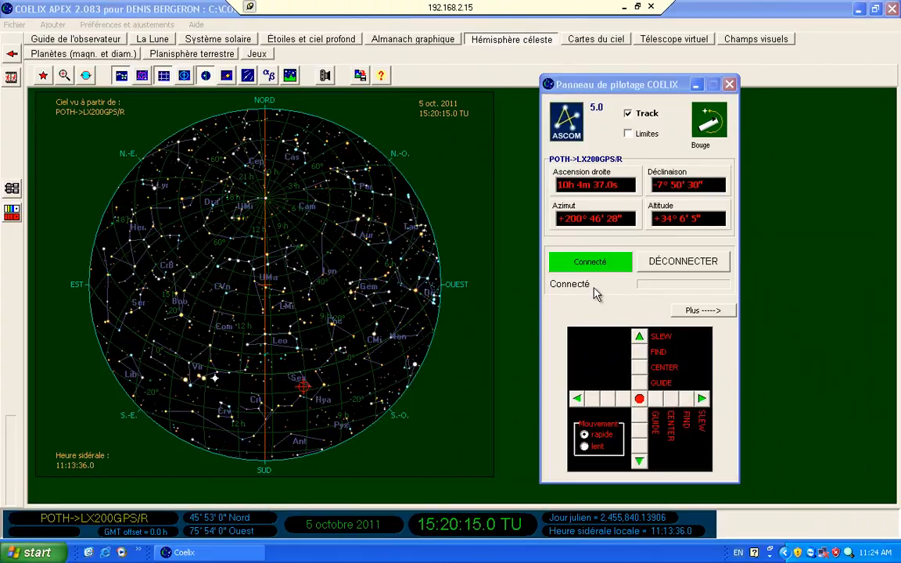
Step: Try to disconnect the telescope and close COELIX, dismissing the error messages and the Animation window
{"action": "left_click", "coordinate": [661, 266]}
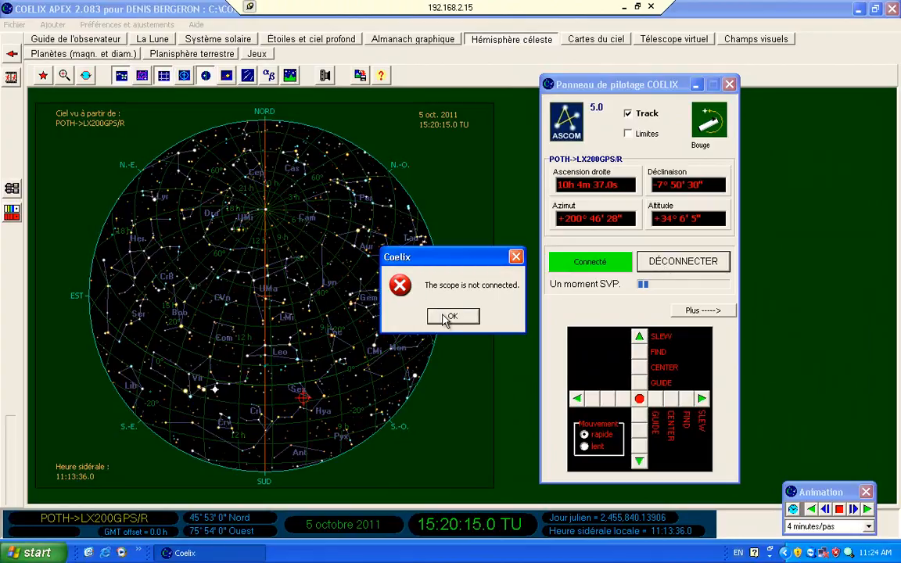
{"action": "left_click", "coordinate": [450, 316]}
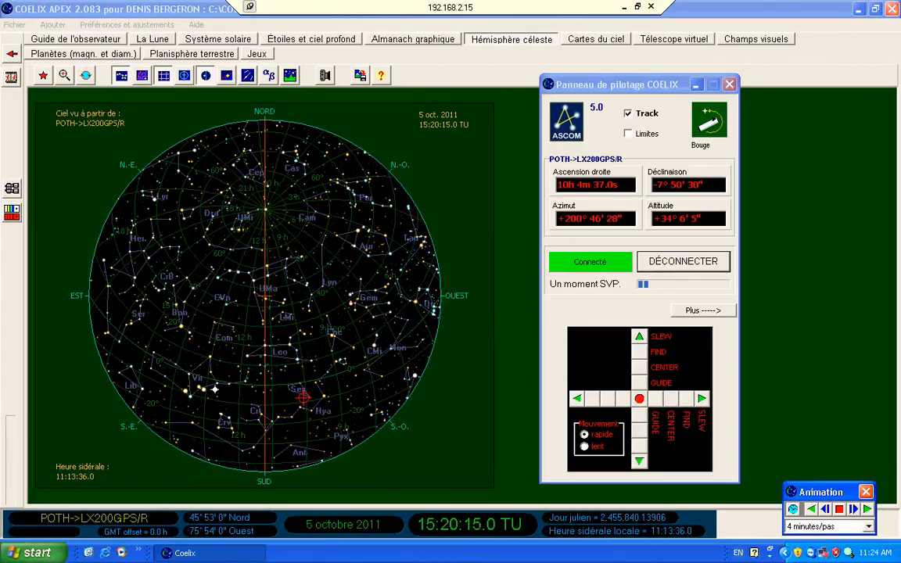
{"action": "left_click", "coordinate": [893, 7]}
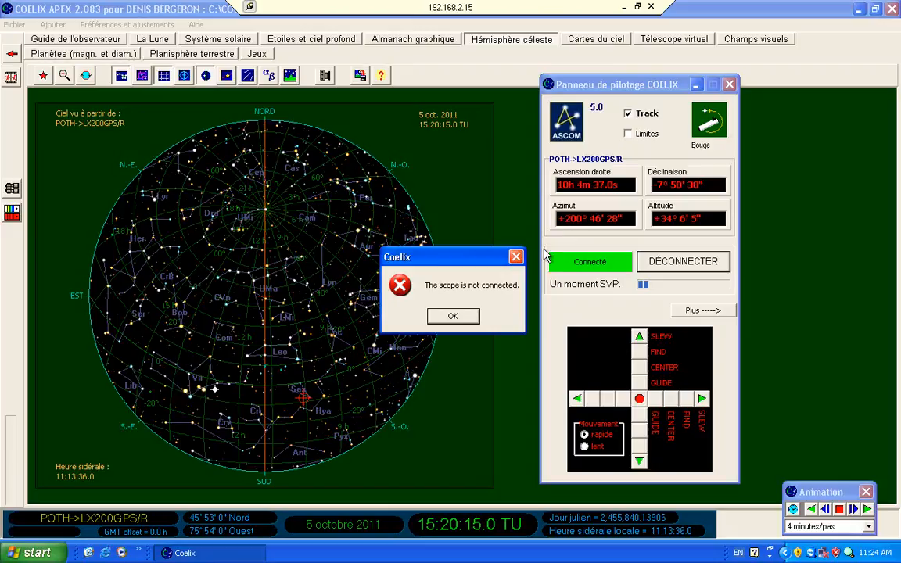
{"action": "left_click", "coordinate": [517, 257]}
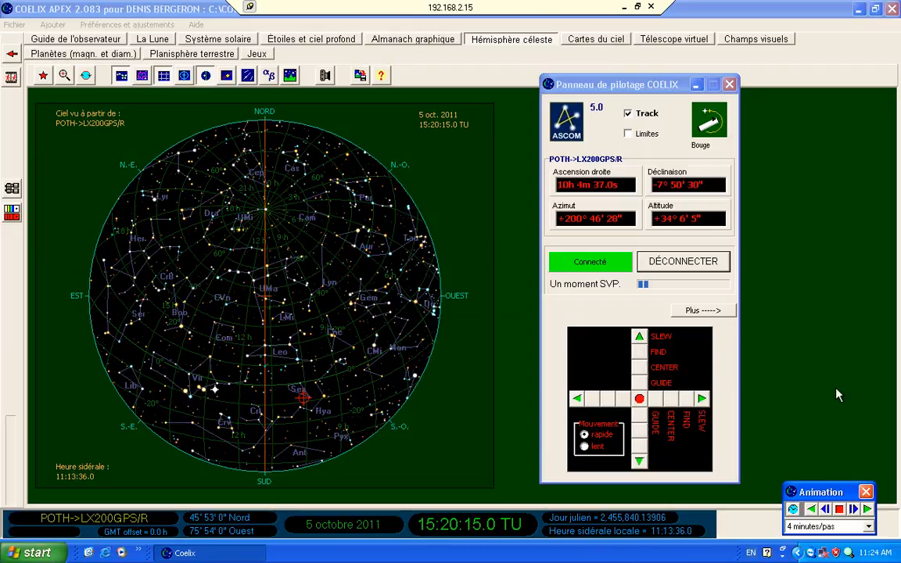
{"action": "left_click", "coordinate": [866, 491]}
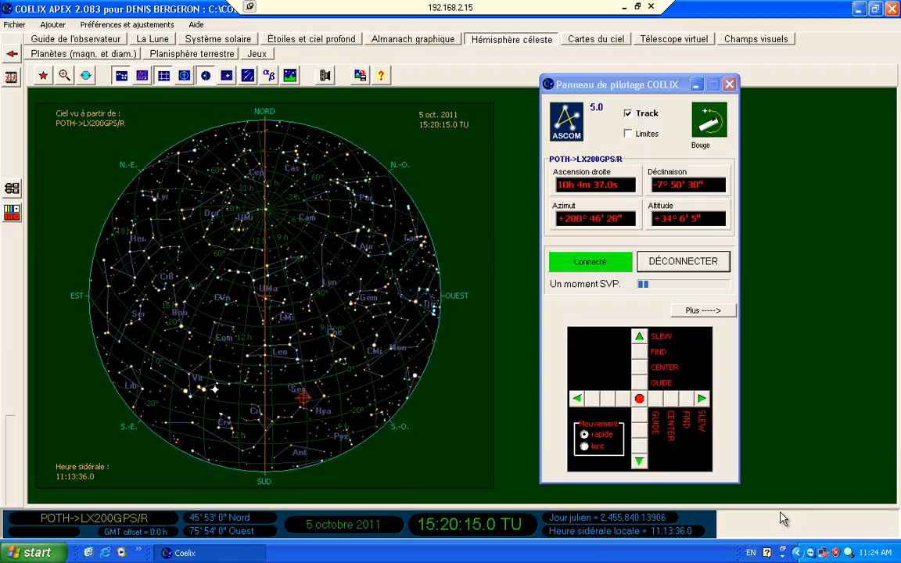
Step: Open Windows Task Manager and force the running Coelix application to end immediately
{"action": "right_click", "coordinate": [799, 550]}
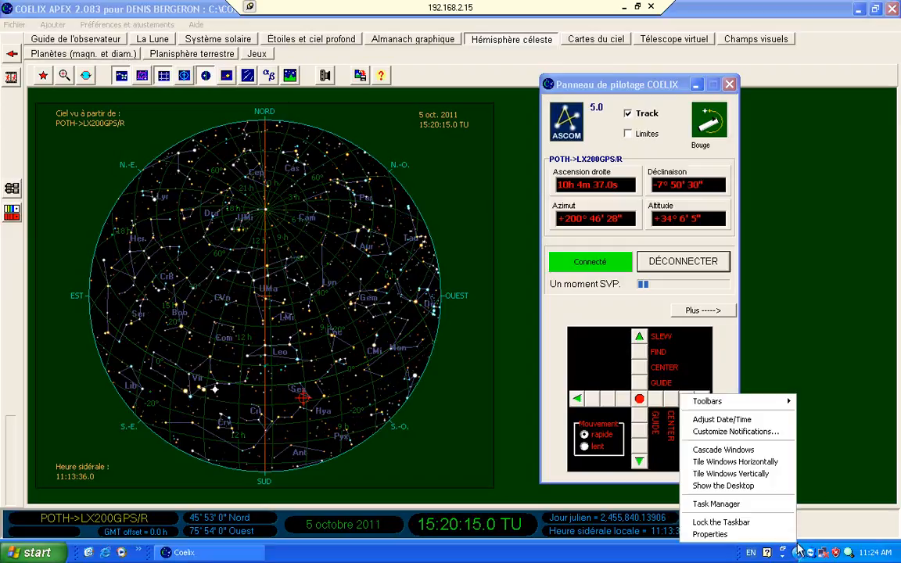
{"action": "left_click", "coordinate": [757, 512]}
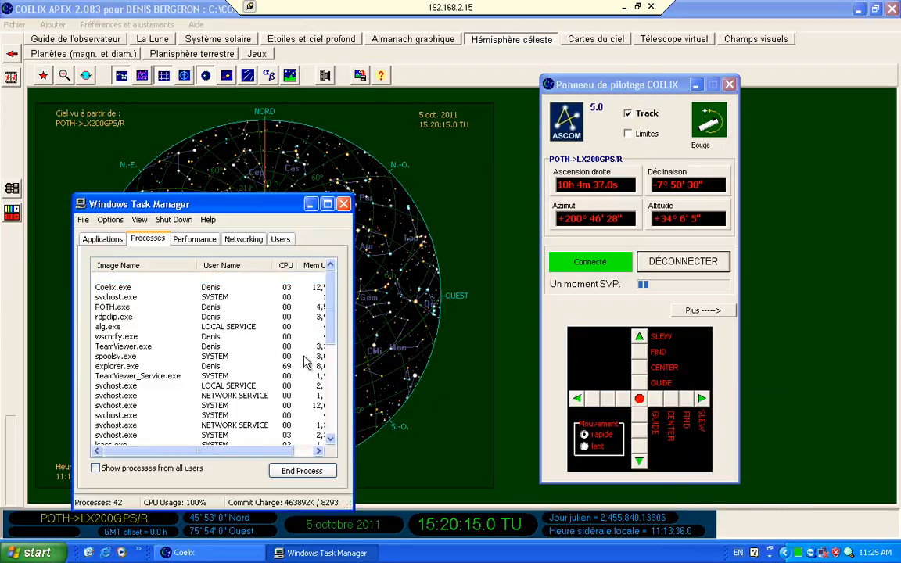
{"action": "left_click", "coordinate": [98, 243]}
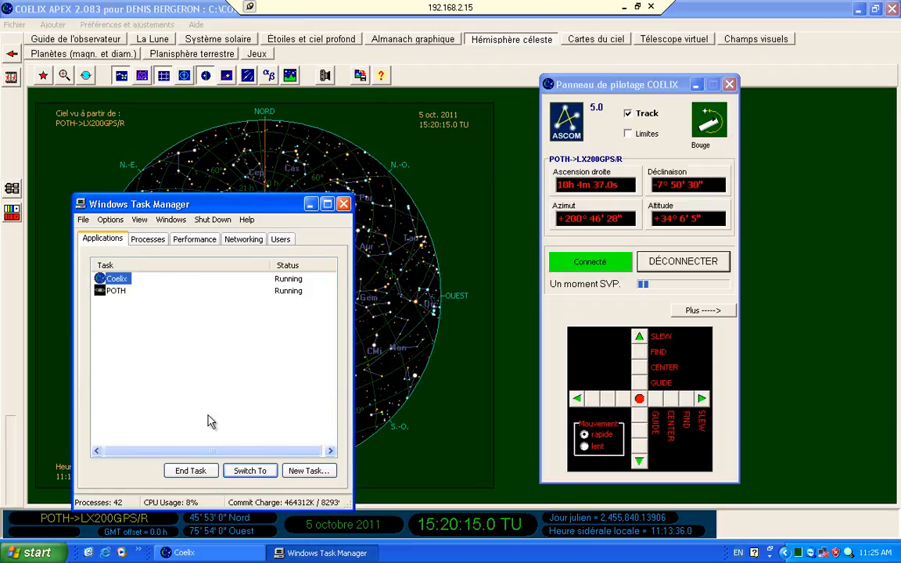
{"action": "left_click", "coordinate": [199, 475]}
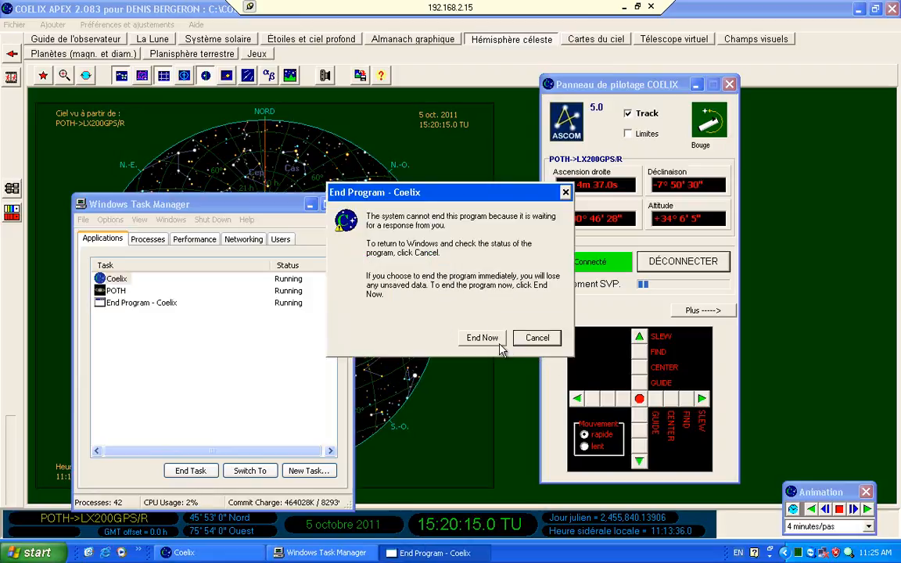
{"action": "left_click", "coordinate": [502, 341]}
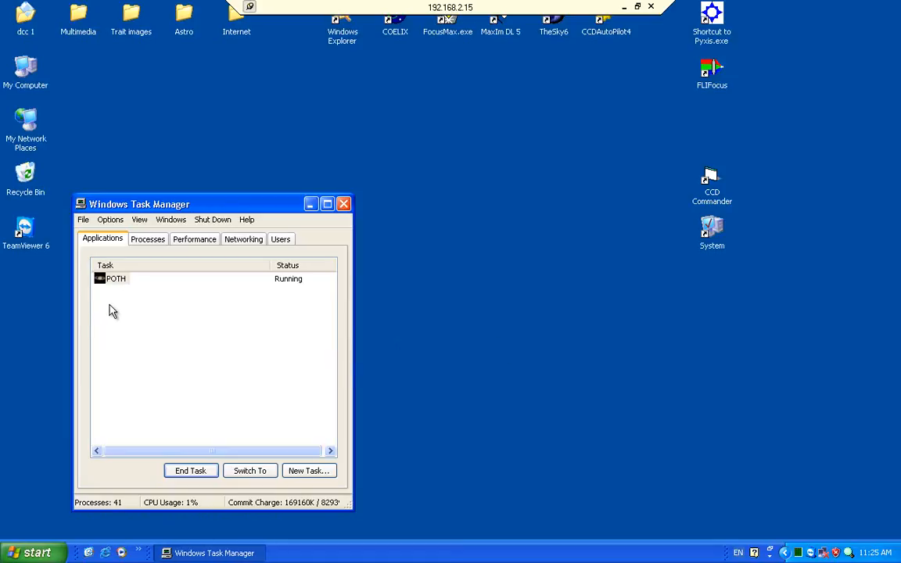
Step: Terminate the POTH.exe process in Task Manager and check the list of running applications
{"action": "left_click", "coordinate": [146, 241]}
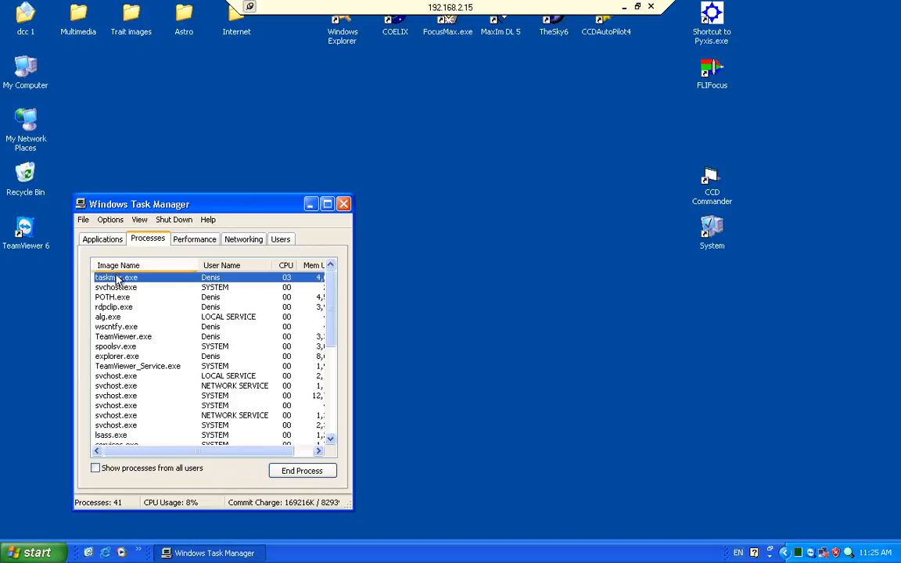
{"action": "left_click", "coordinate": [114, 309]}
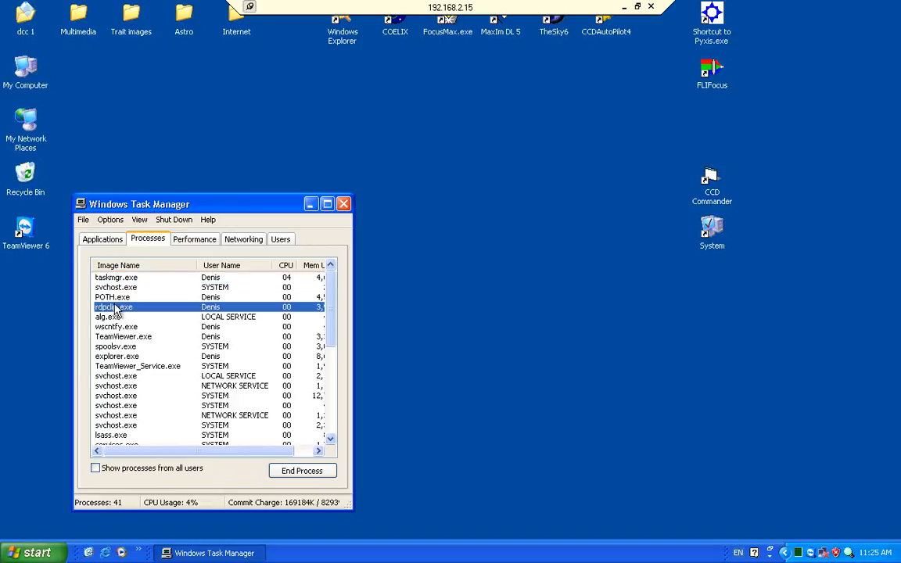
{"action": "key", "text": "Up"}
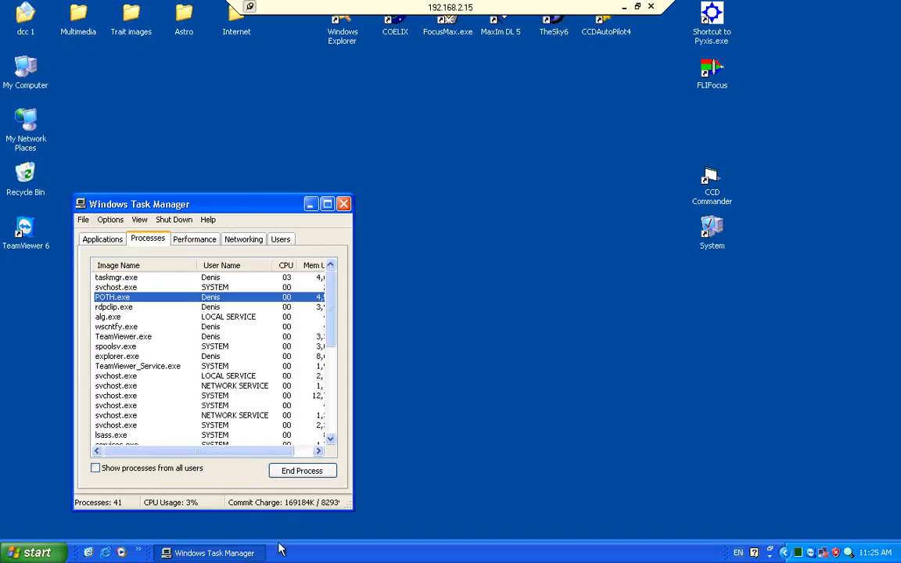
{"action": "left_click", "coordinate": [298, 472]}
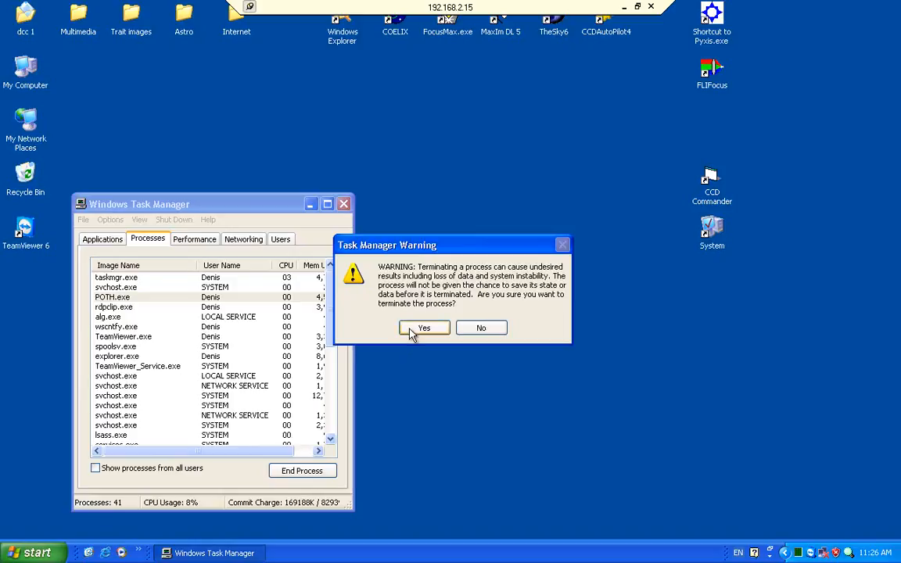
{"action": "left_click", "coordinate": [410, 328]}
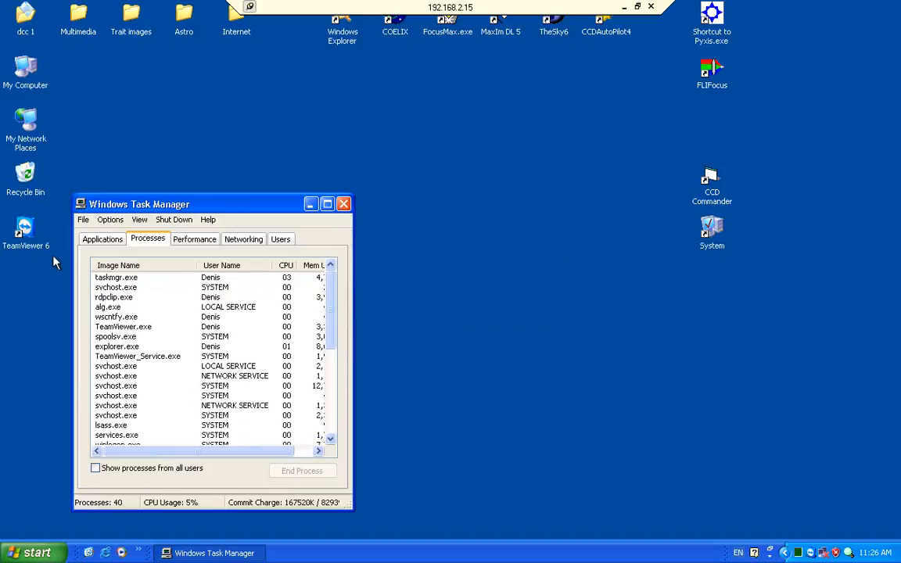
{"action": "left_click", "coordinate": [84, 244]}
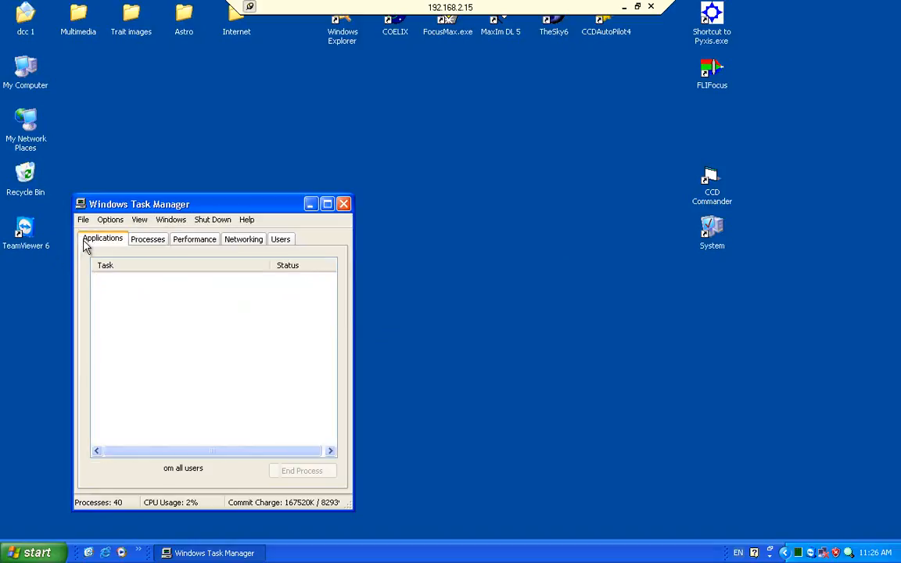